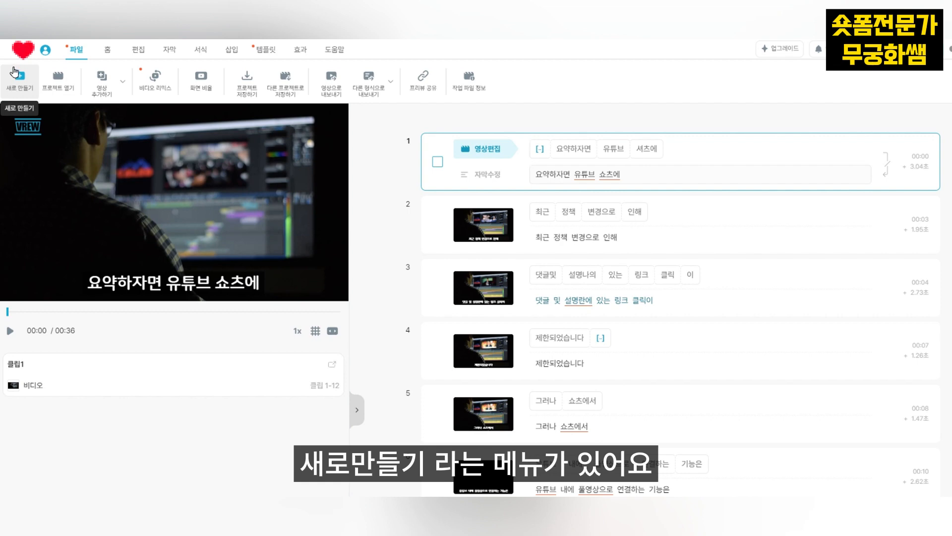
# Step: Start a new project from a smartphone recording and save 동기부여 5가지.m4a in the 230918_내목소리로브루에서쇼츠만들기 folder
pyautogui.click(20, 82)
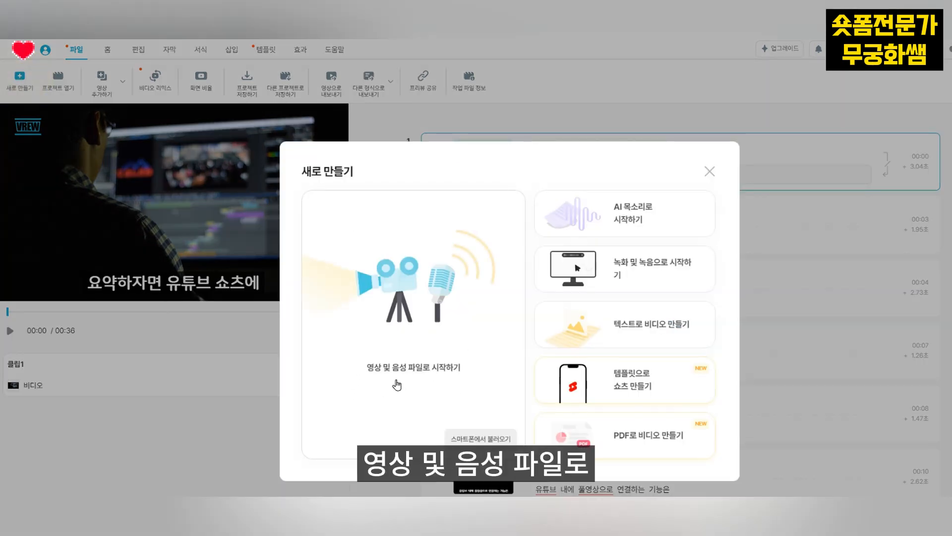
pyautogui.click(480, 438)
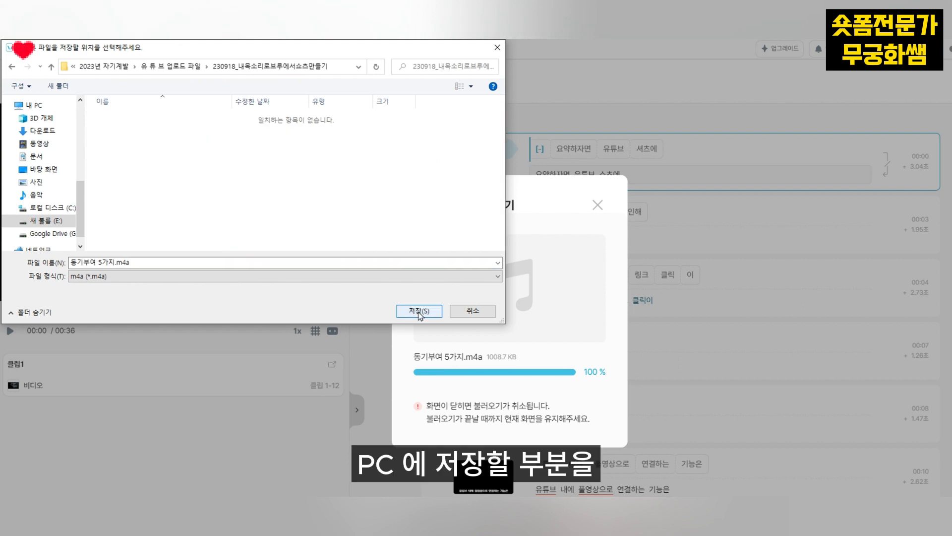
pyautogui.click(419, 310)
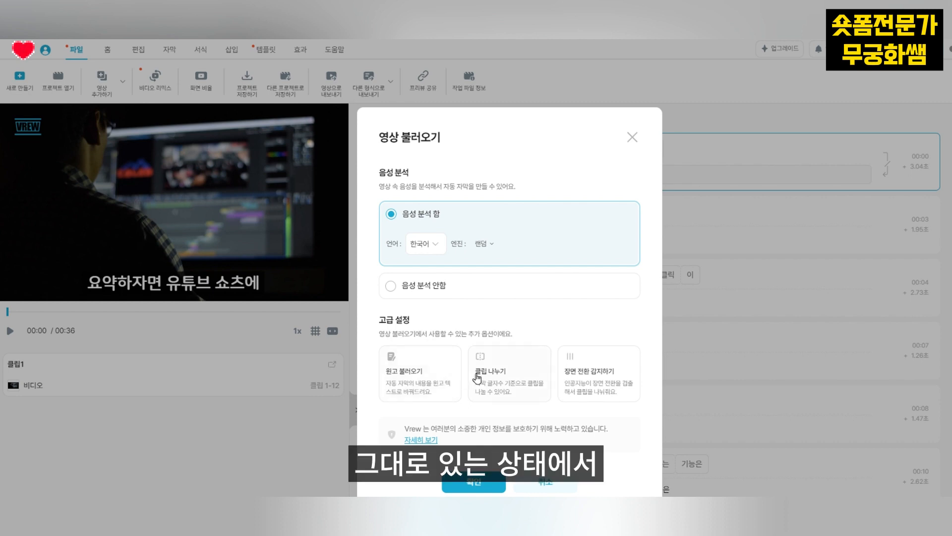
# Step: Import the recording with Korean speech analysis enabled, saving the work in the currently open project
pyautogui.click(476, 485)
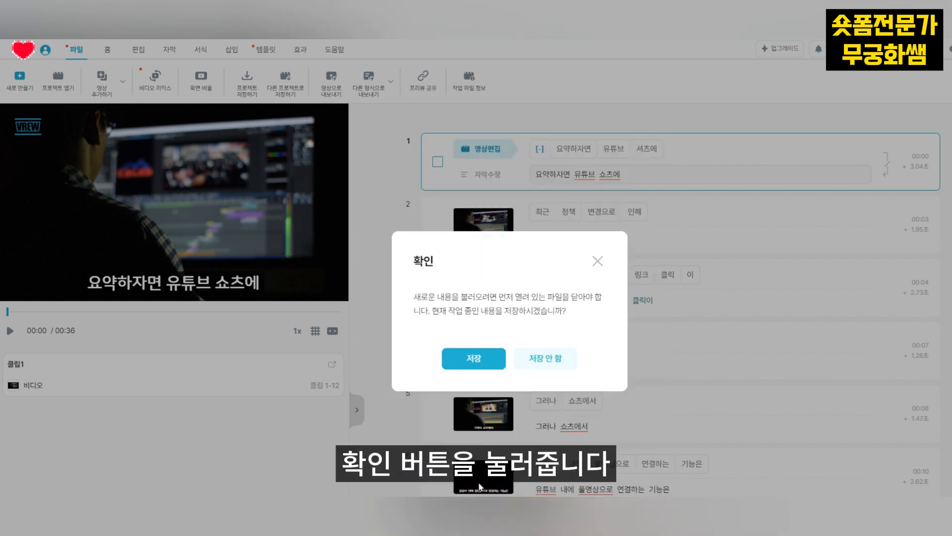
pyautogui.click(471, 362)
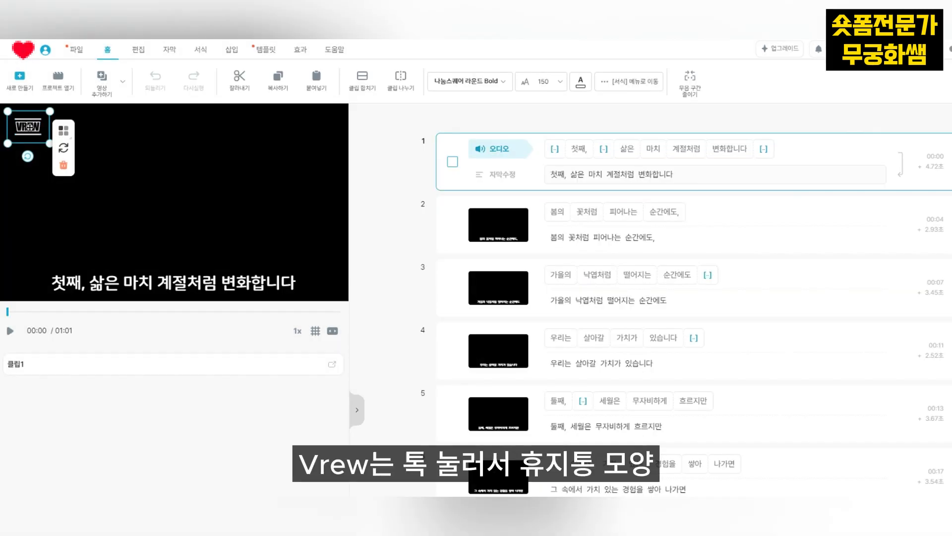
# Step: Delete the Vrew logo from the video and set the screen ratio to Shorts (9:16)
pyautogui.click(62, 168)
pyautogui.click(488, 367)
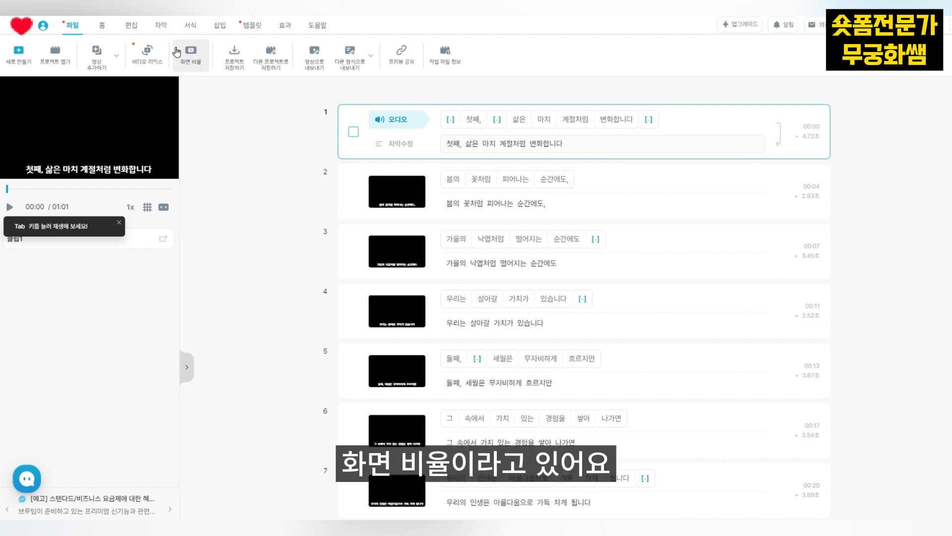
pyautogui.click(191, 66)
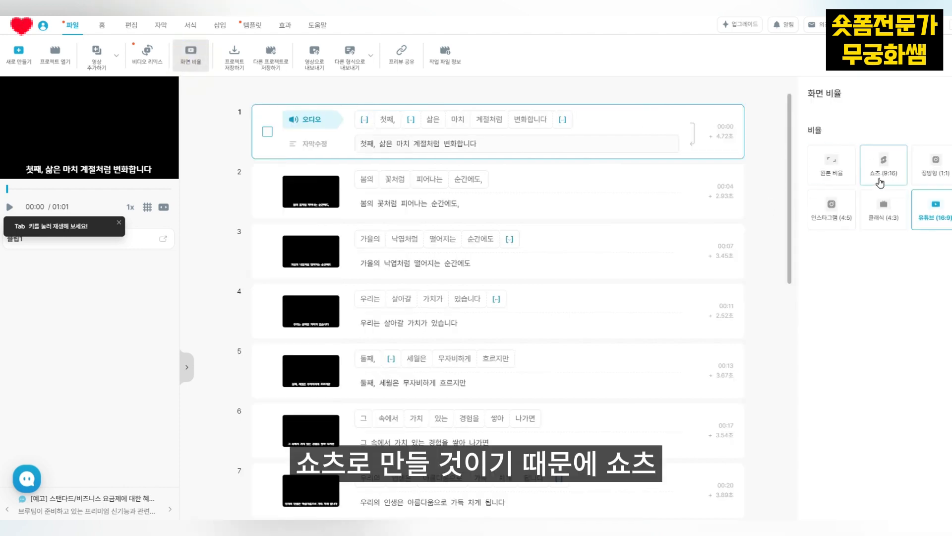
pyautogui.click(881, 183)
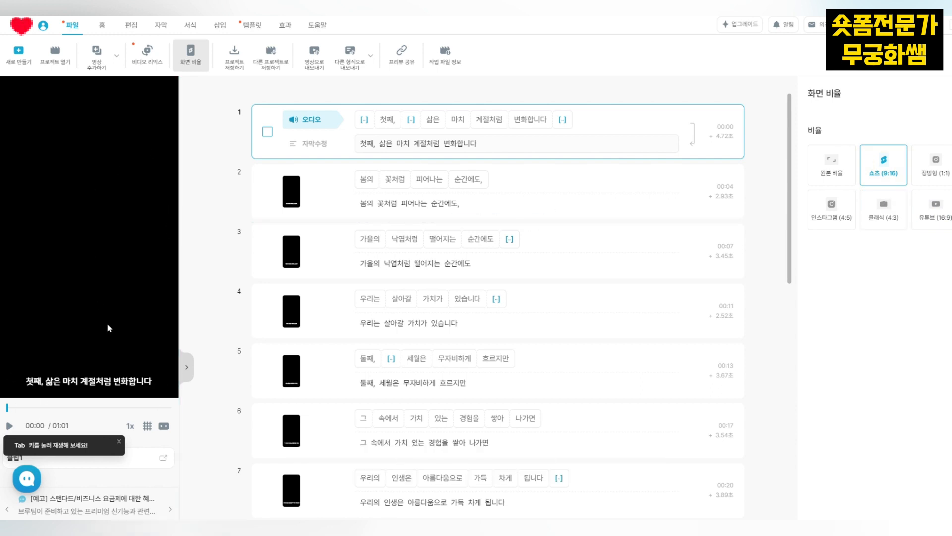
# Step: Search the free stock videos for 동기부여
pyautogui.moveTo(495, 290)
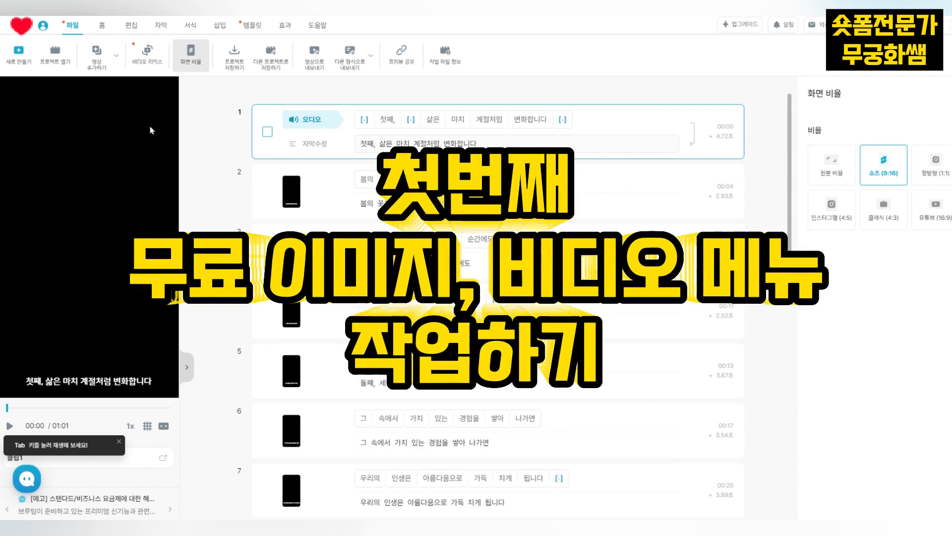
pyautogui.click(218, 26)
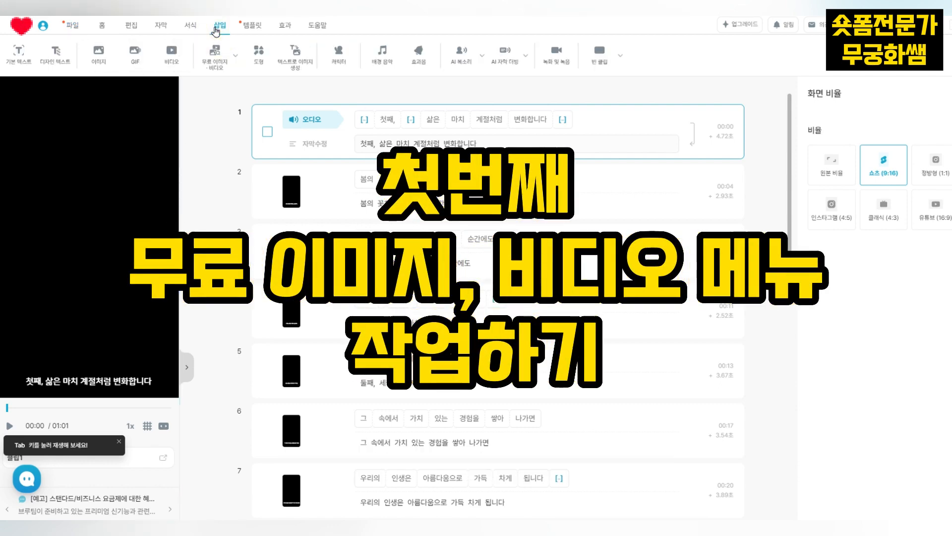
pyautogui.click(214, 58)
pyautogui.doubleClick(858, 121)
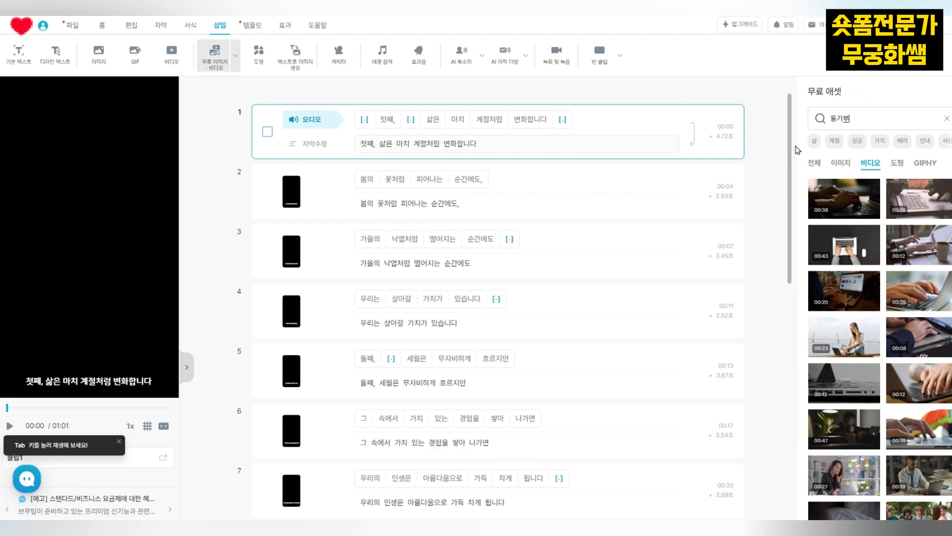
pyautogui.write('동기부여')
pyautogui.press('Return')
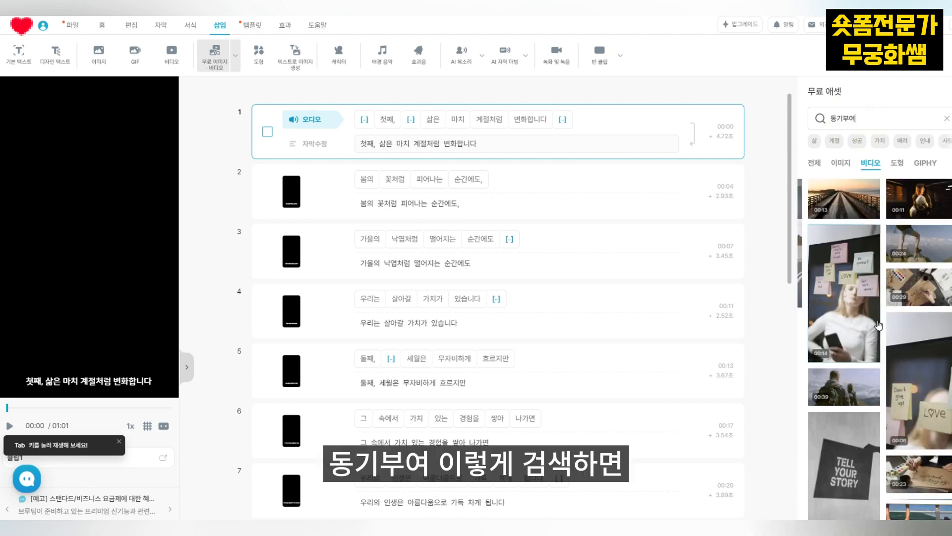
# Step: Browse the stock video results and insert the 23-second vertical mountain stream video into clip 1
pyautogui.moveTo(809, 270)
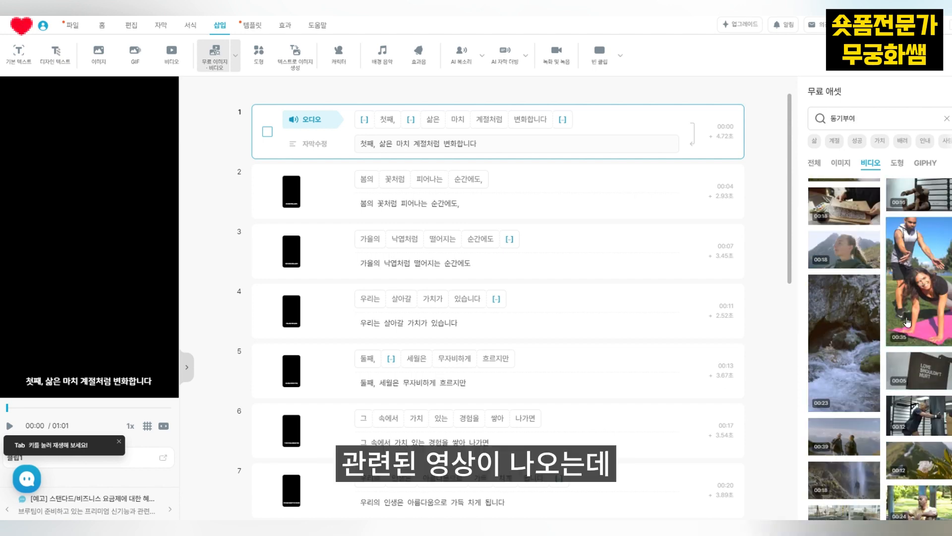
pyautogui.moveTo(881, 344)
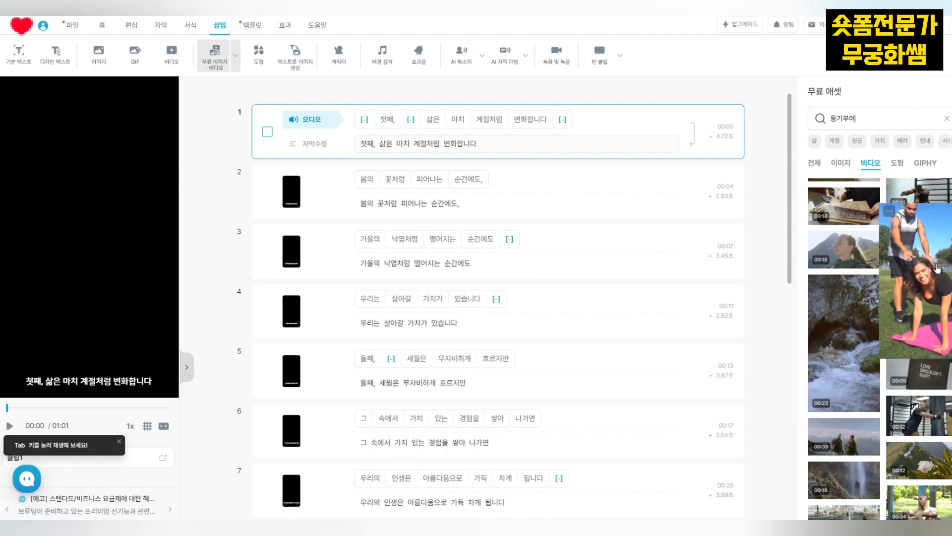
pyautogui.moveTo(928, 321)
pyautogui.scroll(-5, 928, 322)
pyautogui.moveTo(888, 314)
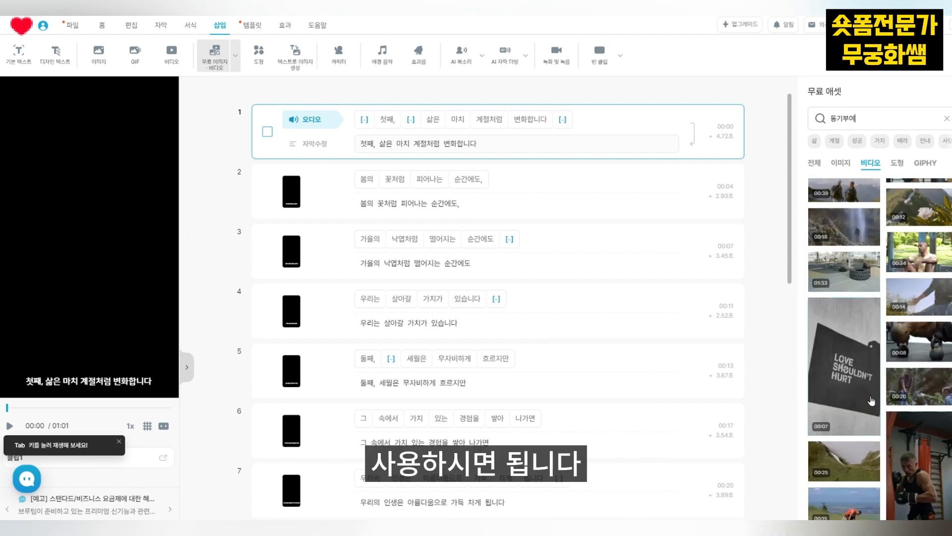
pyautogui.scroll(5, 888, 314)
pyautogui.moveTo(856, 332)
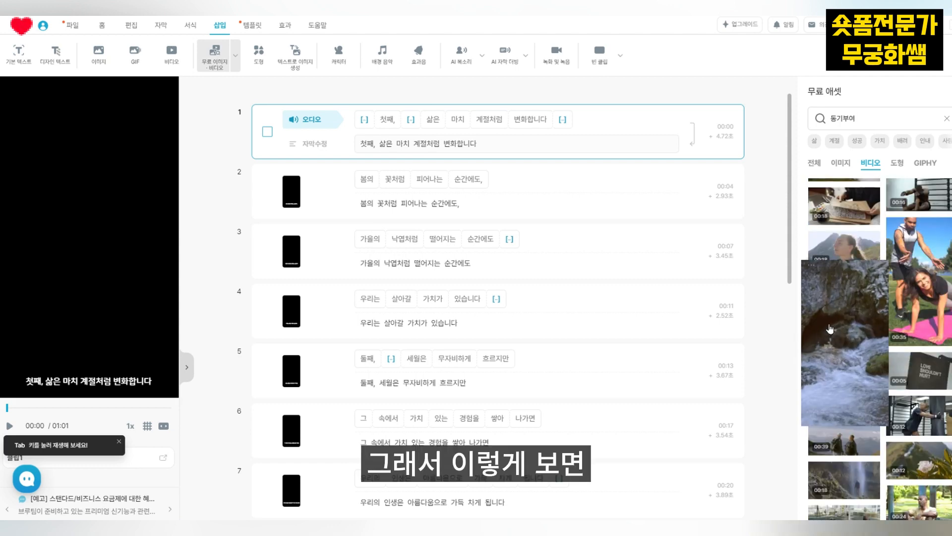
pyautogui.click(856, 331)
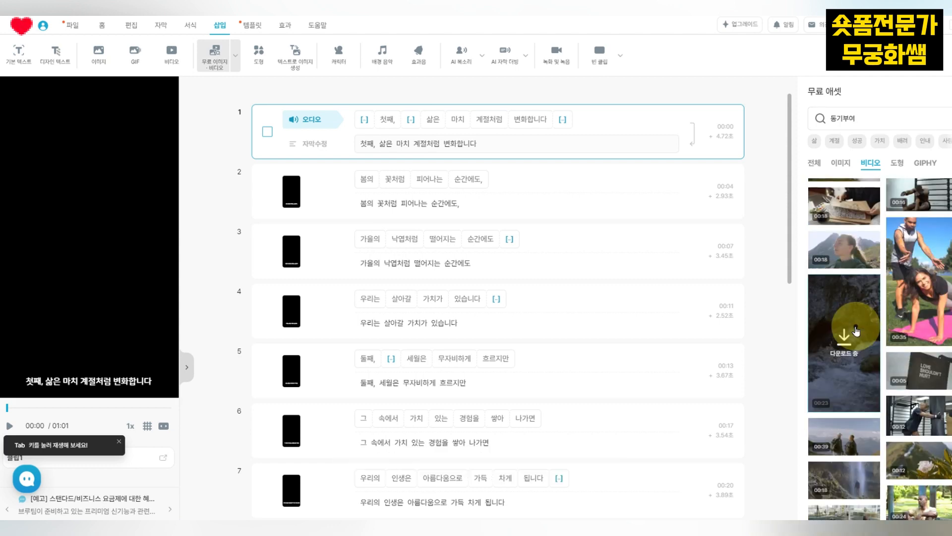
# Step: Extend the stream video's applied range to cover clips 1 to 3
pyautogui.click(673, 126)
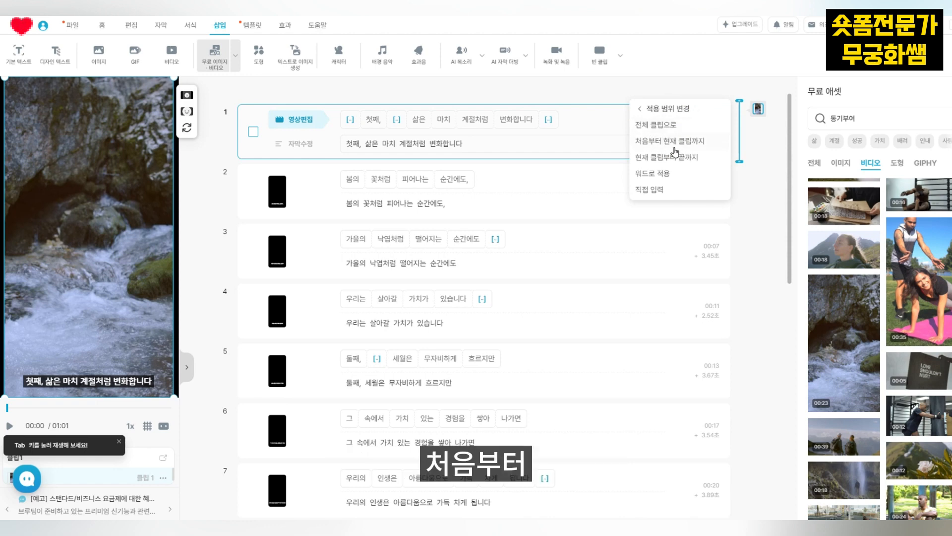
pyautogui.click(739, 169)
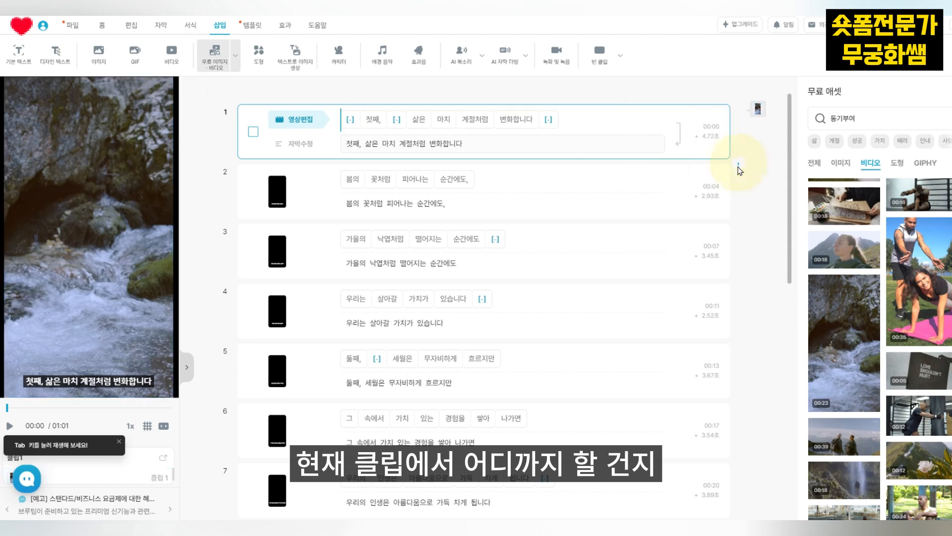
pyautogui.click(733, 131)
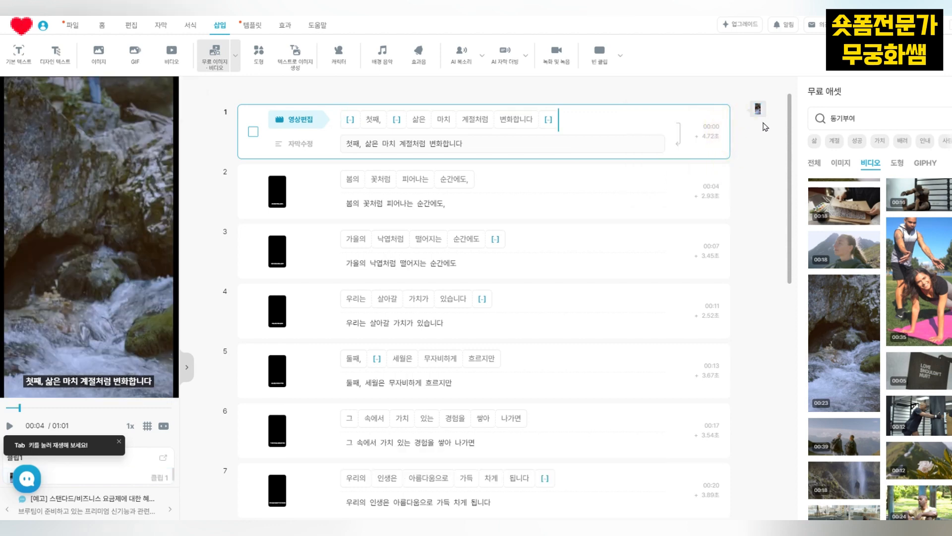
pyautogui.click(758, 109)
pyautogui.click(741, 162)
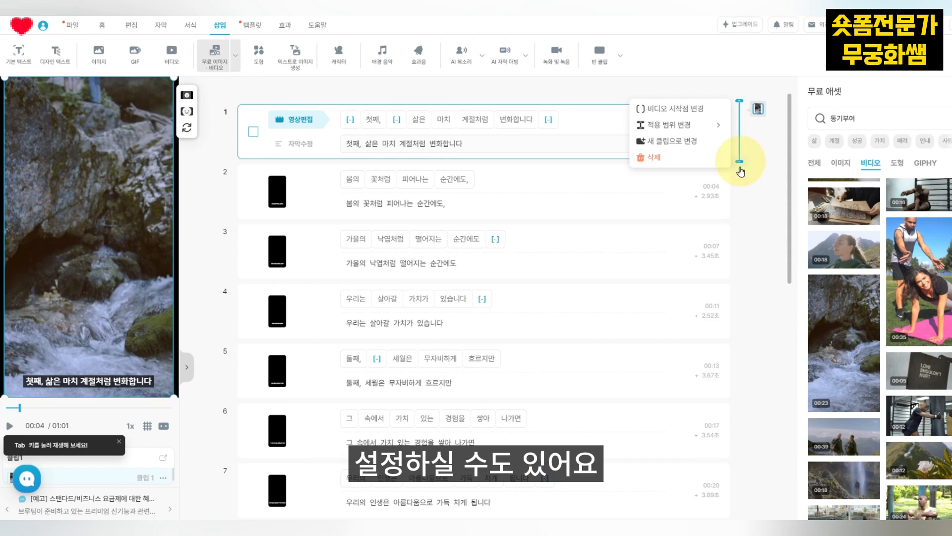
pyautogui.moveTo(739, 161); pyautogui.dragTo(741, 281)
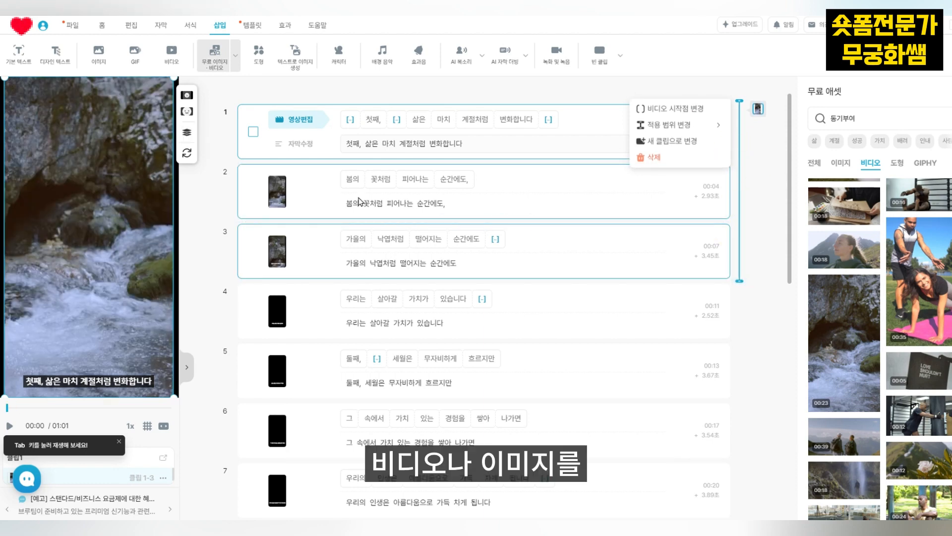
# Step: Show the free stock images for 동기부여, and undo the stream video's range change and insertion
pyautogui.click(840, 163)
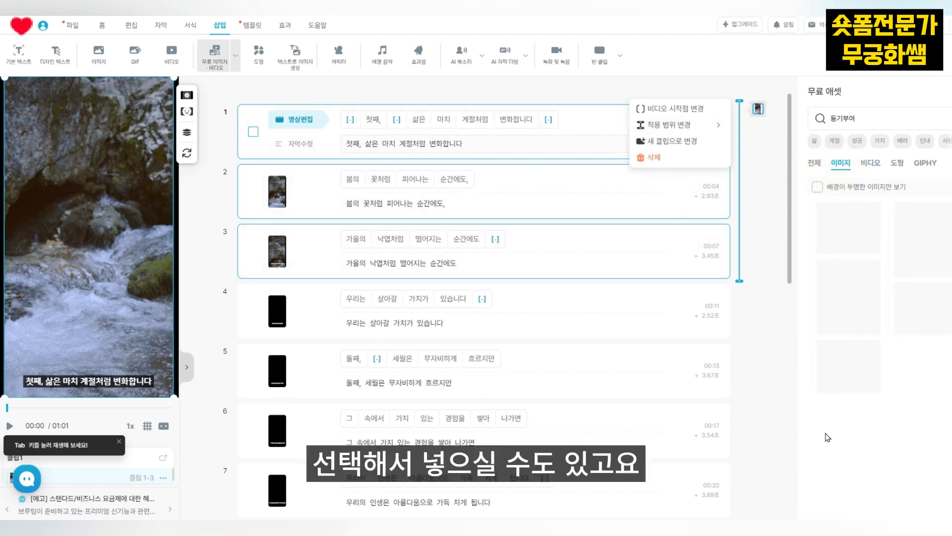
pyautogui.click(102, 24)
pyautogui.click(144, 54)
pyautogui.click(144, 54)
pyautogui.click(144, 55)
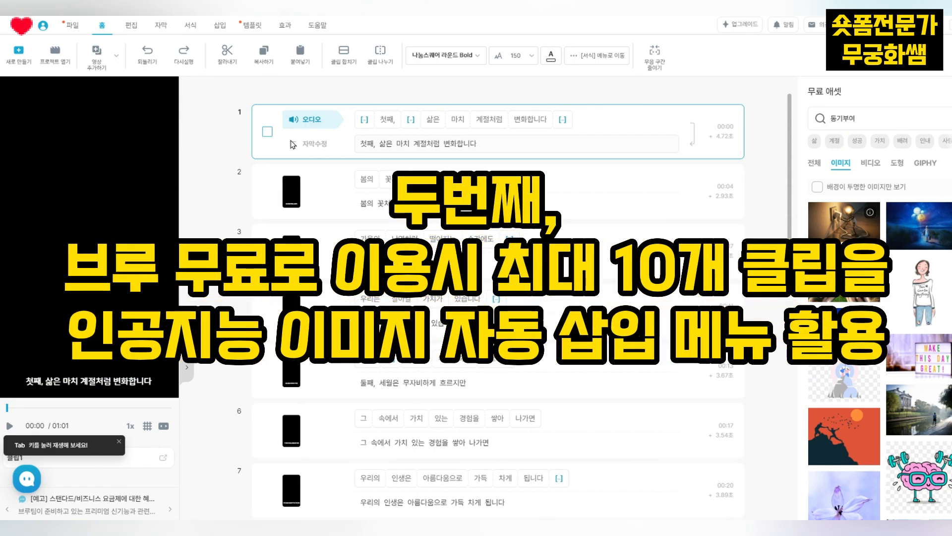
# Step: Select clips 1 to 10 and have AI automatically insert images into them
pyautogui.moveTo(213, 94); pyautogui.dragTo(744, 379)
pyautogui.rightClick(730, 257)
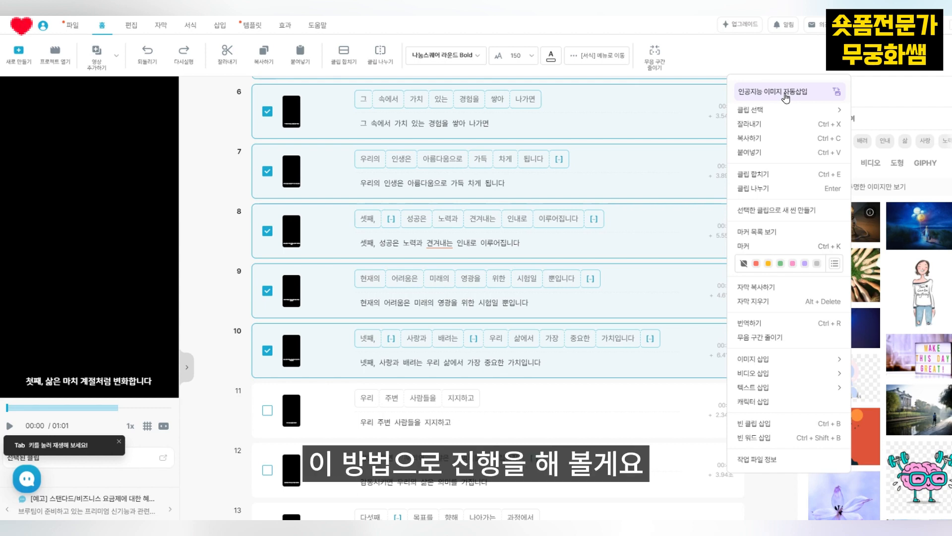
pyautogui.click(786, 94)
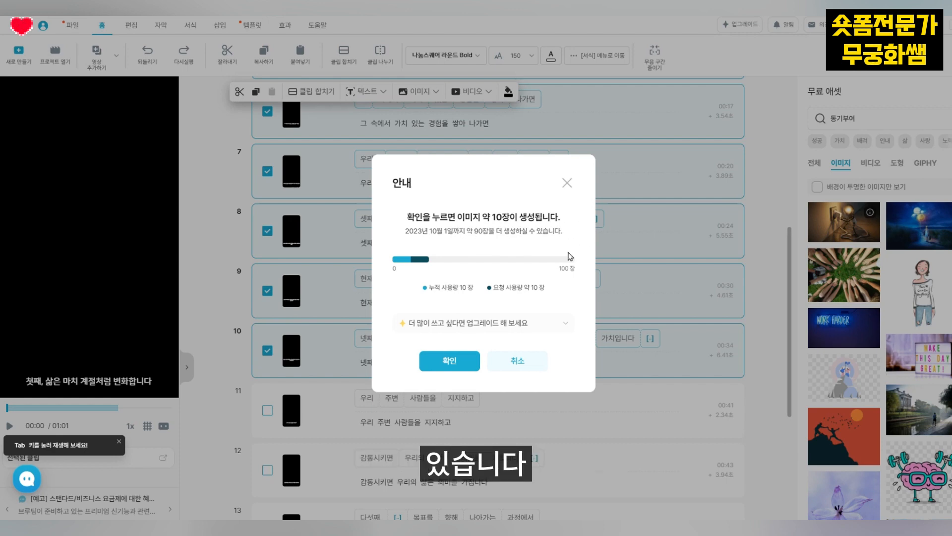
pyautogui.click(442, 367)
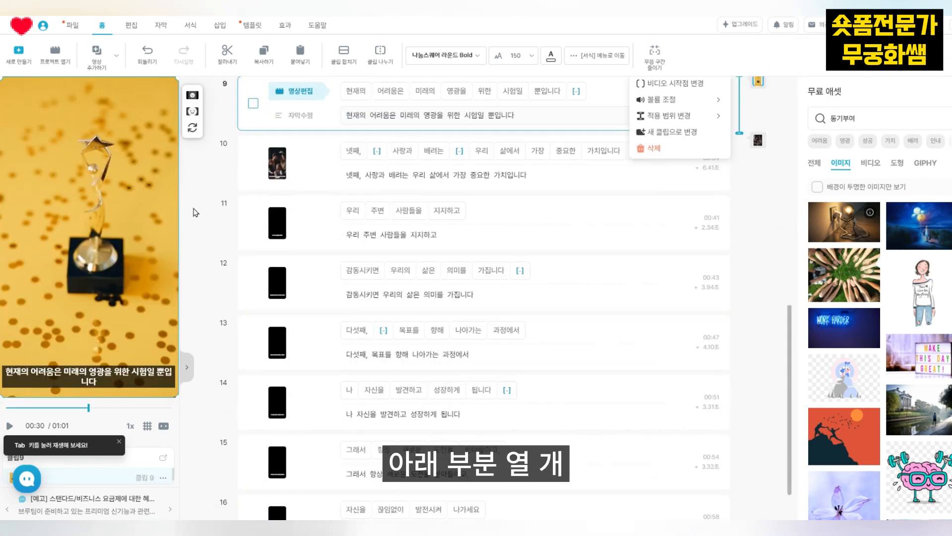
# Step: Select clips 11 to 16 and have AI automatically insert images into them
pyautogui.click(203, 204)
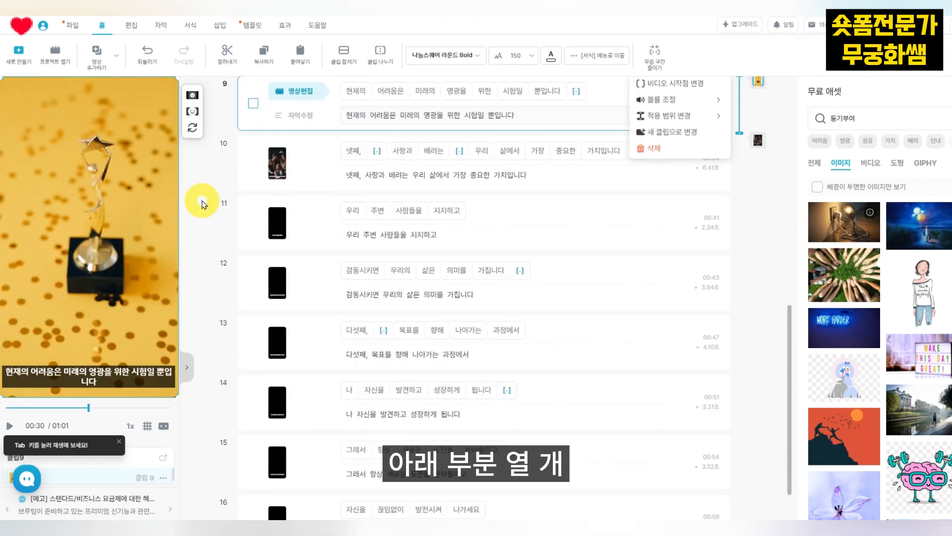
pyautogui.moveTo(203, 204); pyautogui.dragTo(733, 519)
pyautogui.rightClick(642, 309)
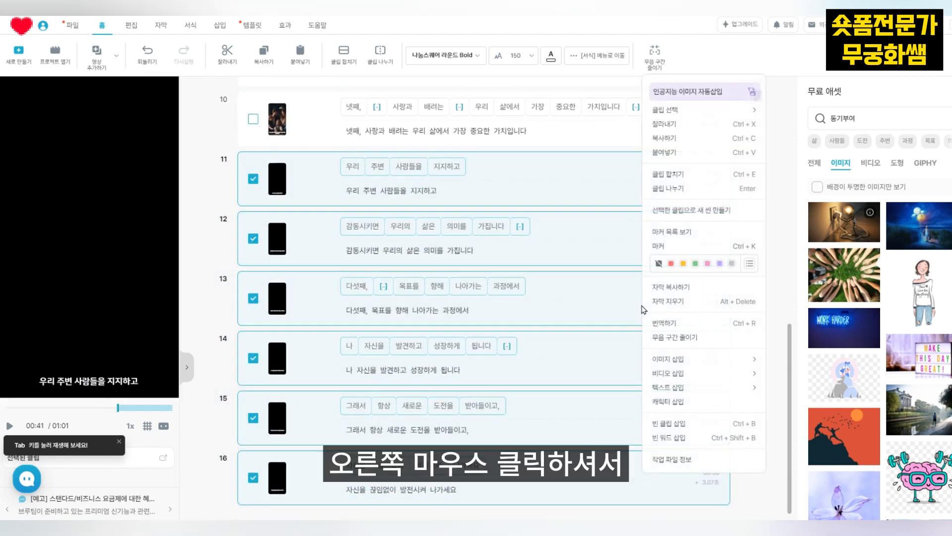
pyautogui.click(682, 96)
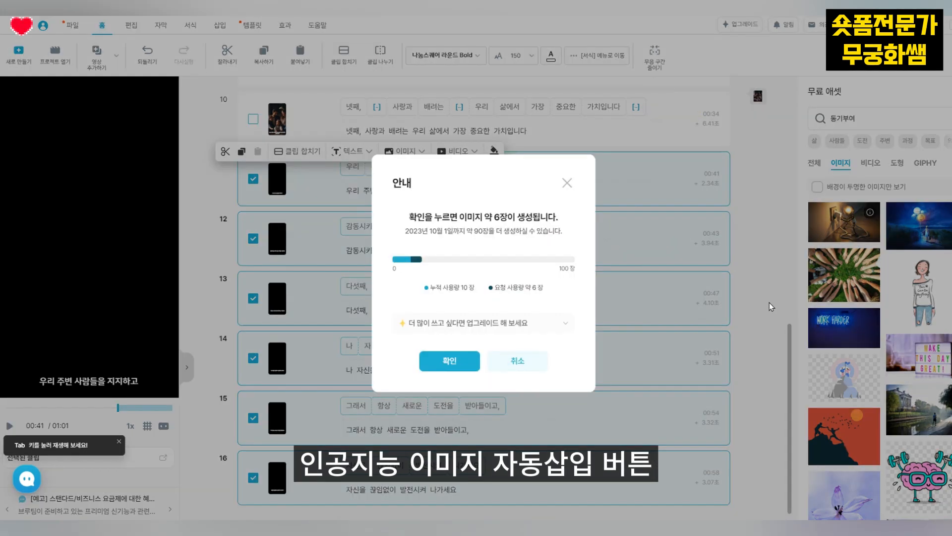
pyautogui.click(435, 363)
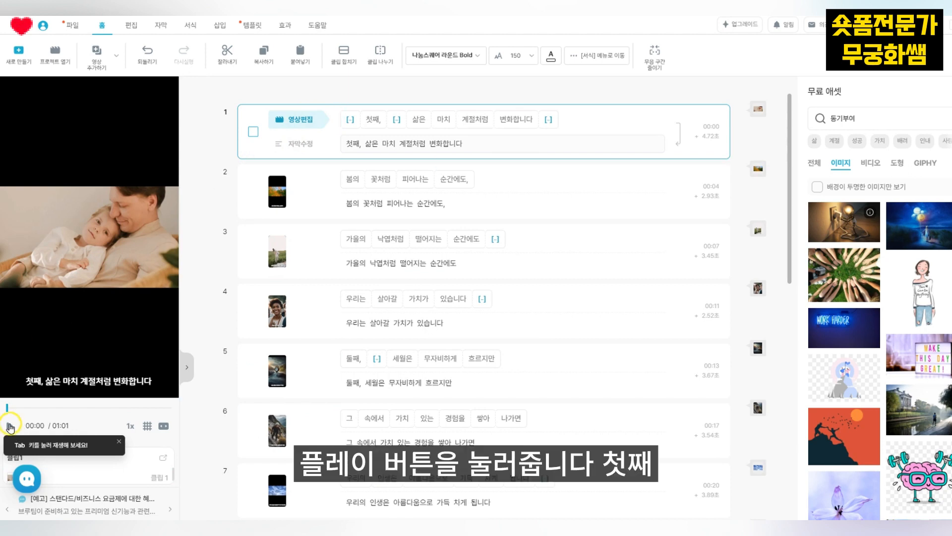
# Step: Preview the opening clip and split it between 삶은 and 마치, checking the split in playback
pyautogui.click(9, 426)
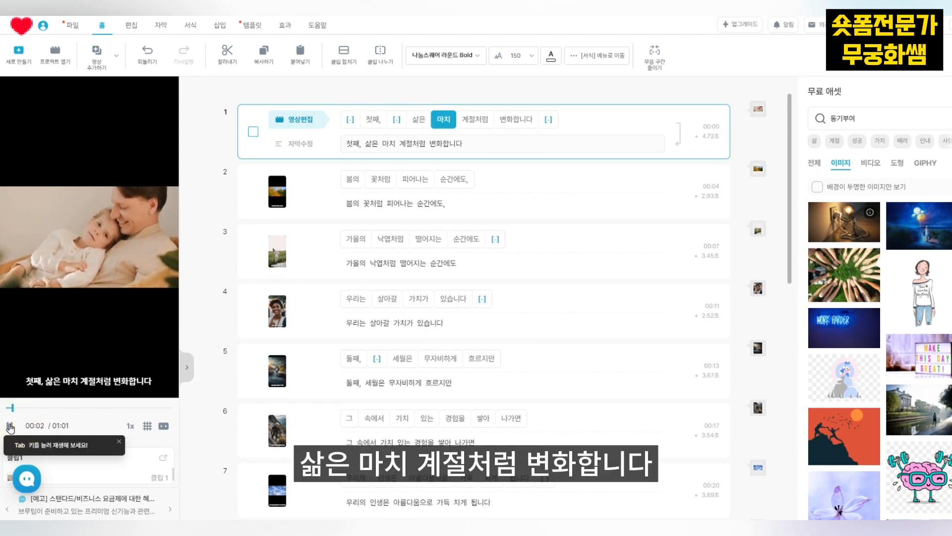
pyautogui.click(9, 425)
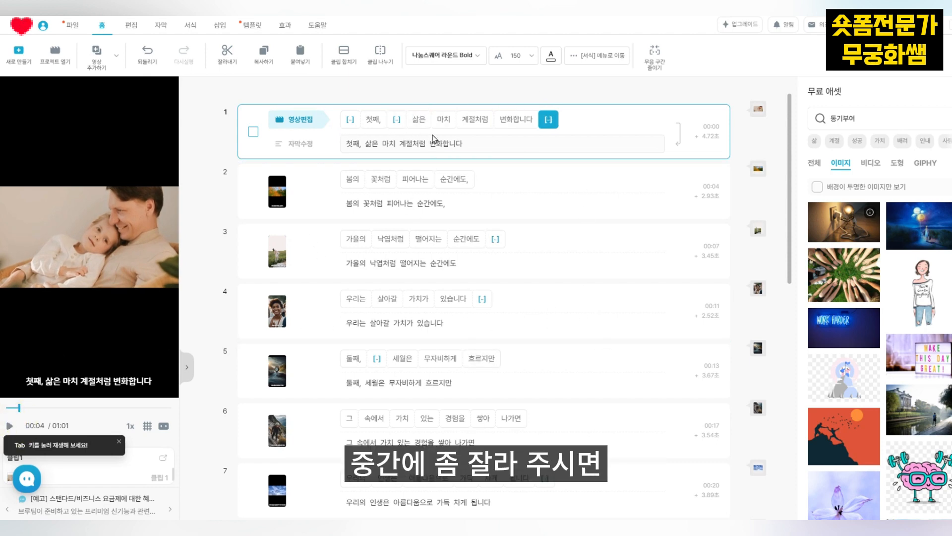
pyautogui.click(425, 119)
pyautogui.press('Return')
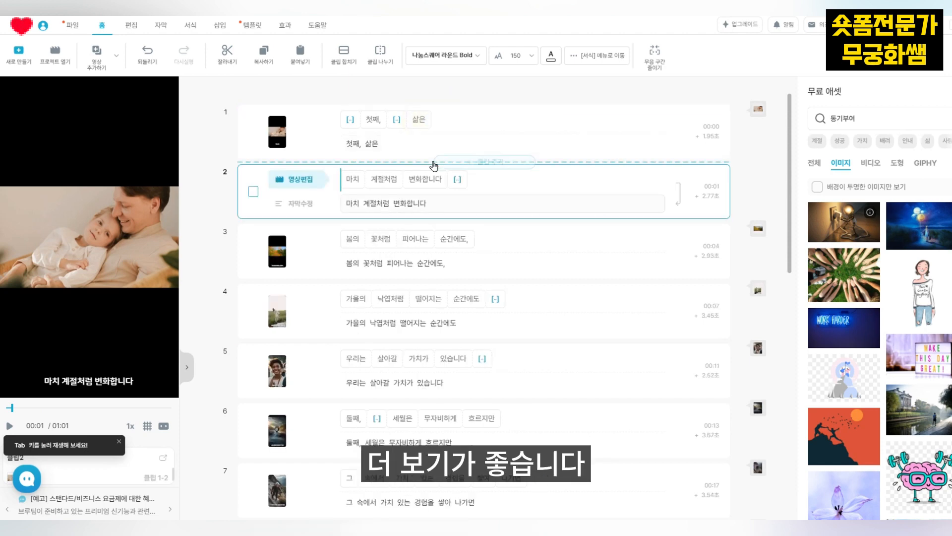
pyautogui.click(9, 425)
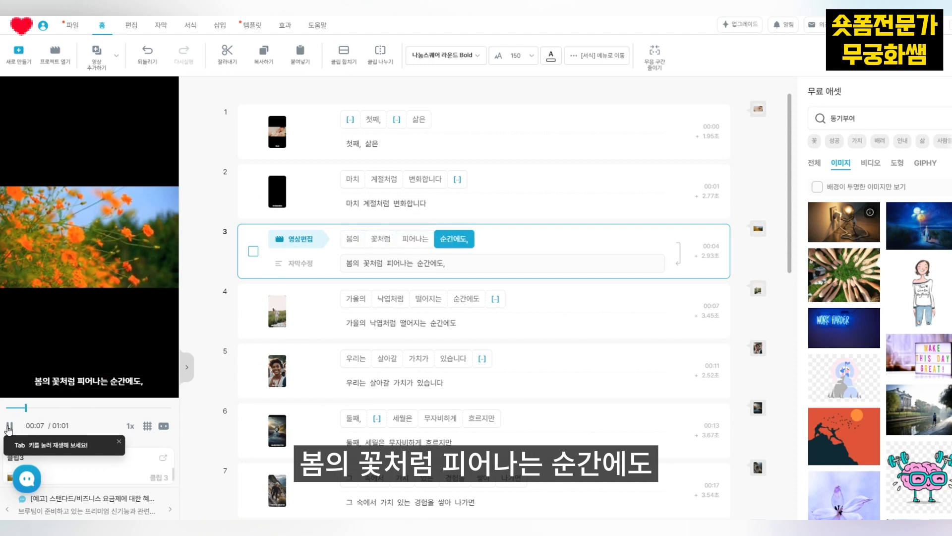
# Step: Stop the playback, insert a basic text box on clip 1, and give it the 페이드 entrance animation
pyautogui.click(9, 425)
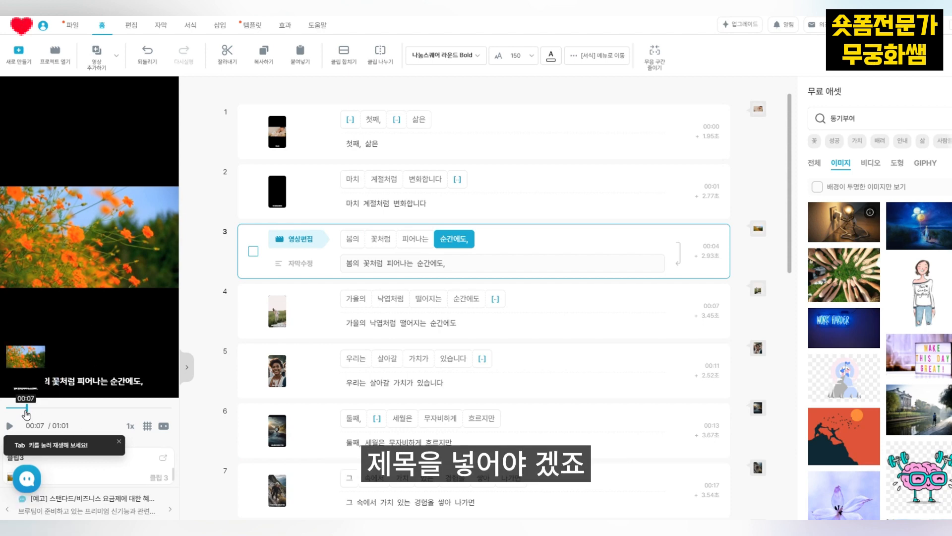
pyautogui.click(247, 136)
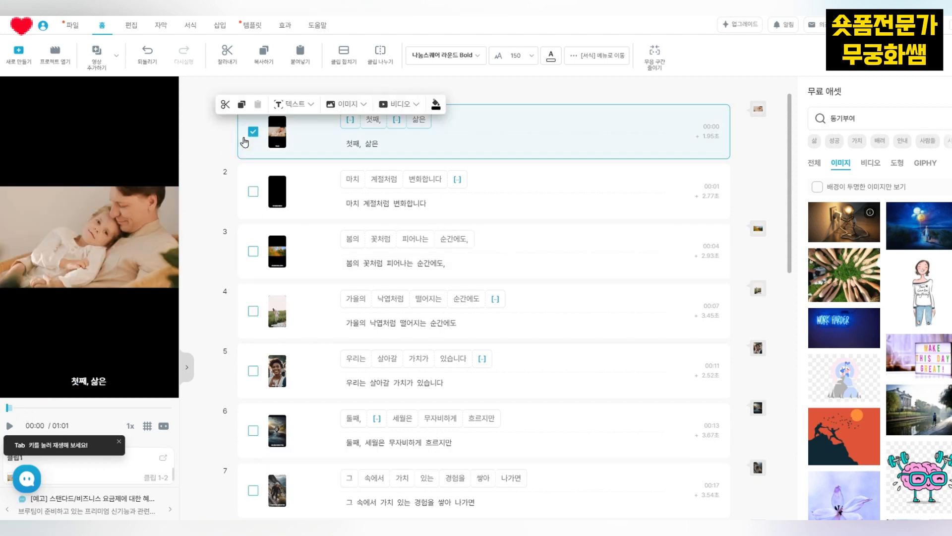
pyautogui.click(252, 130)
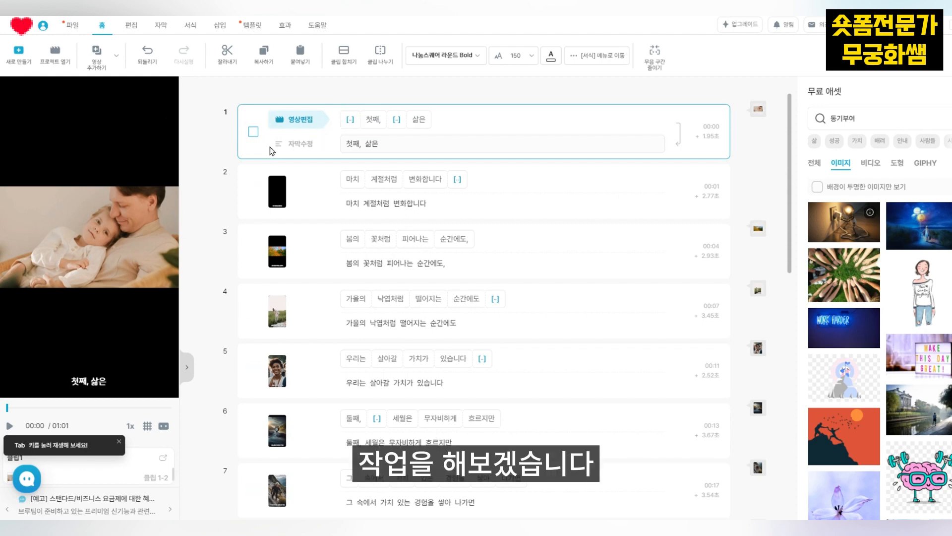
pyautogui.click(220, 25)
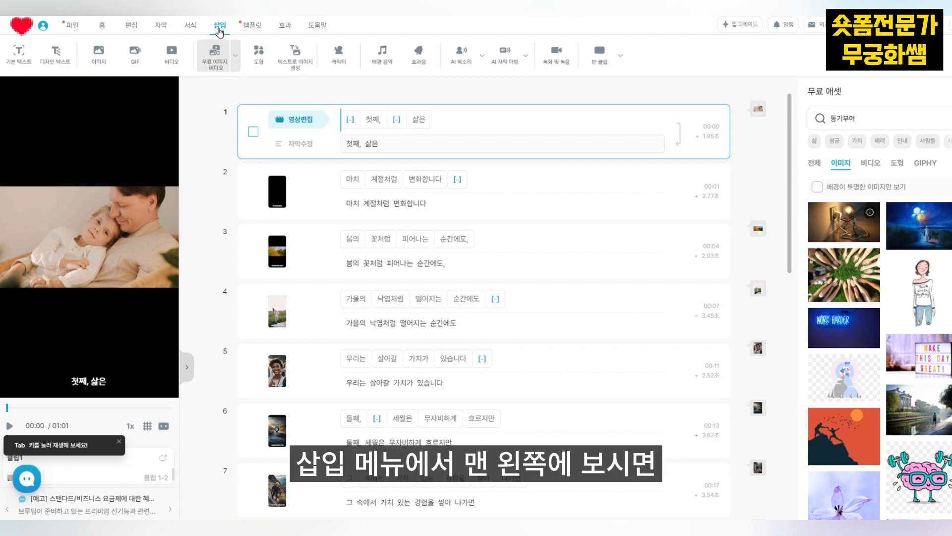
pyautogui.click(19, 54)
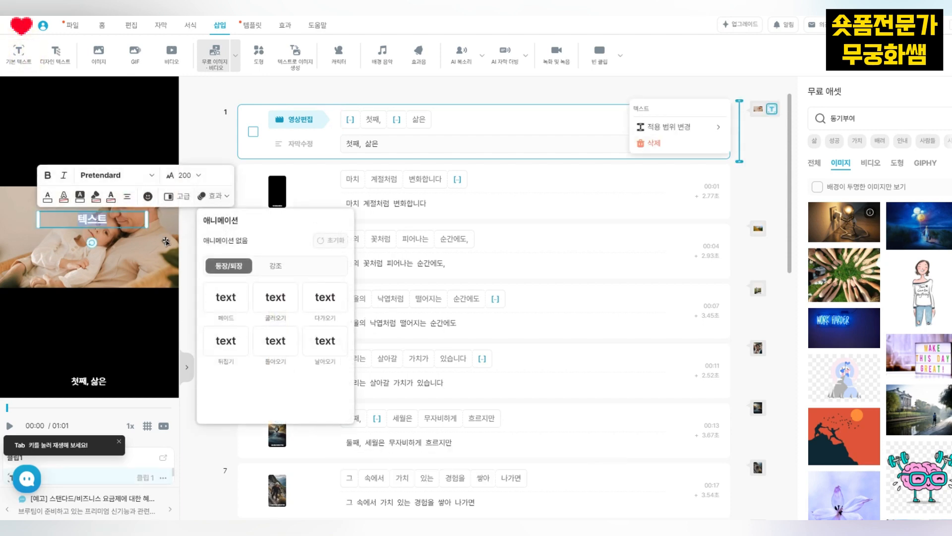
pyautogui.click(226, 298)
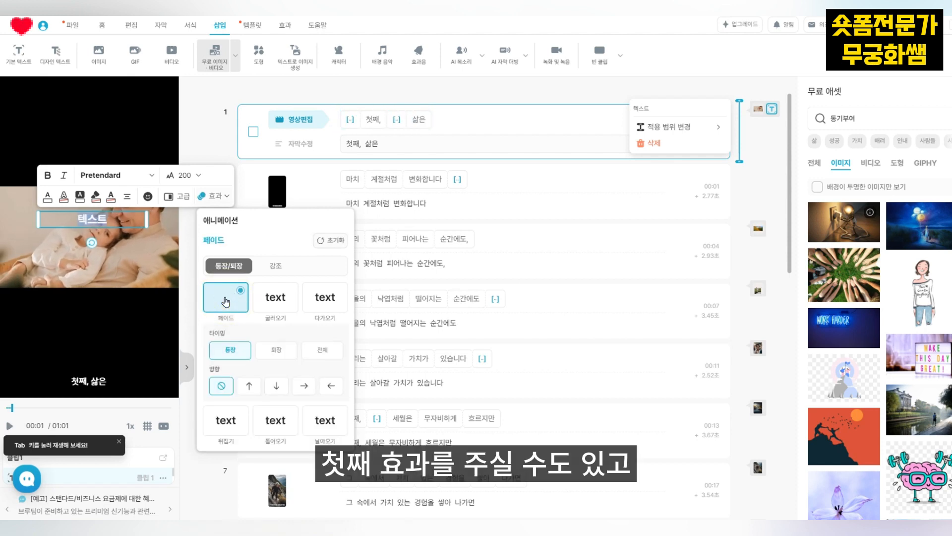
# Step: Replace the placeholder in the text box with the title 동기부여 명언 5가지
pyautogui.click(108, 222)
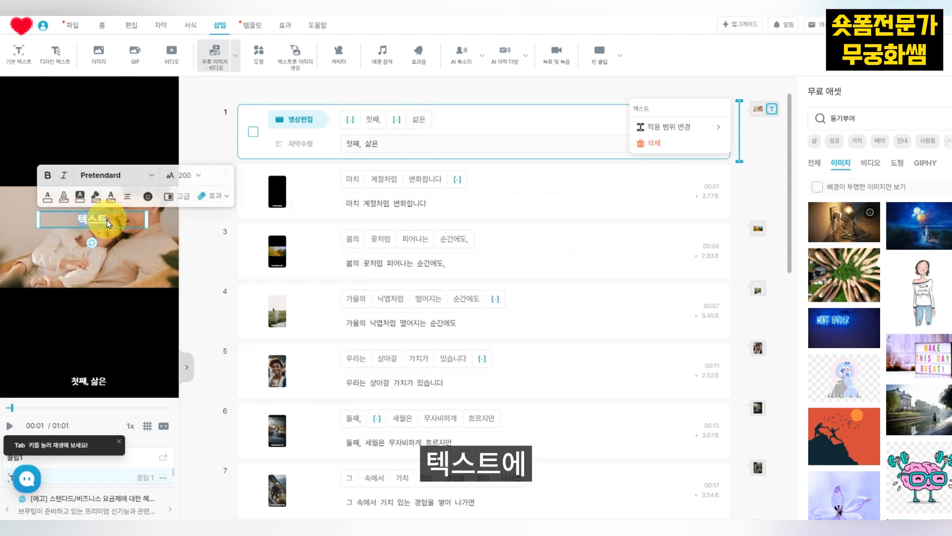
pyautogui.press('BackSpace')
pyautogui.press('BackSpace')
pyautogui.press('BackSpace')
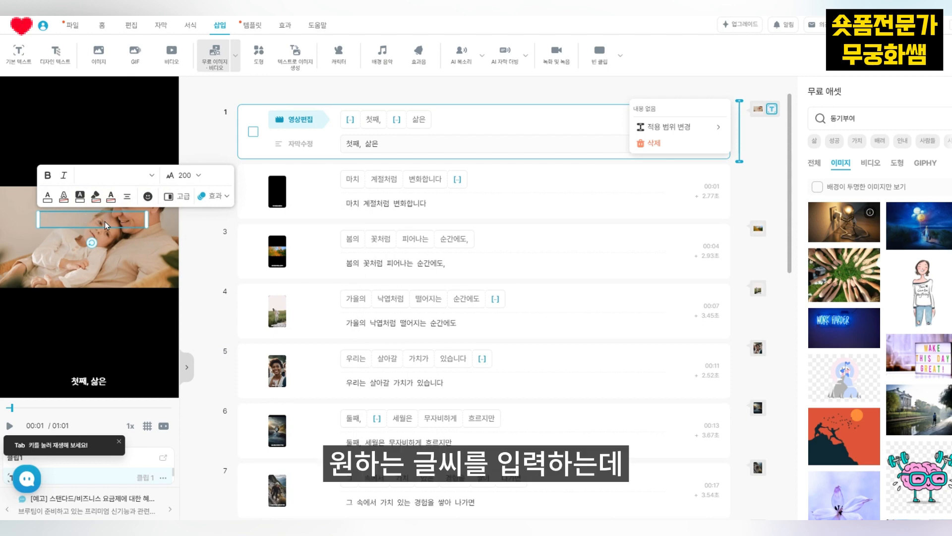
pyautogui.write('동기부여')
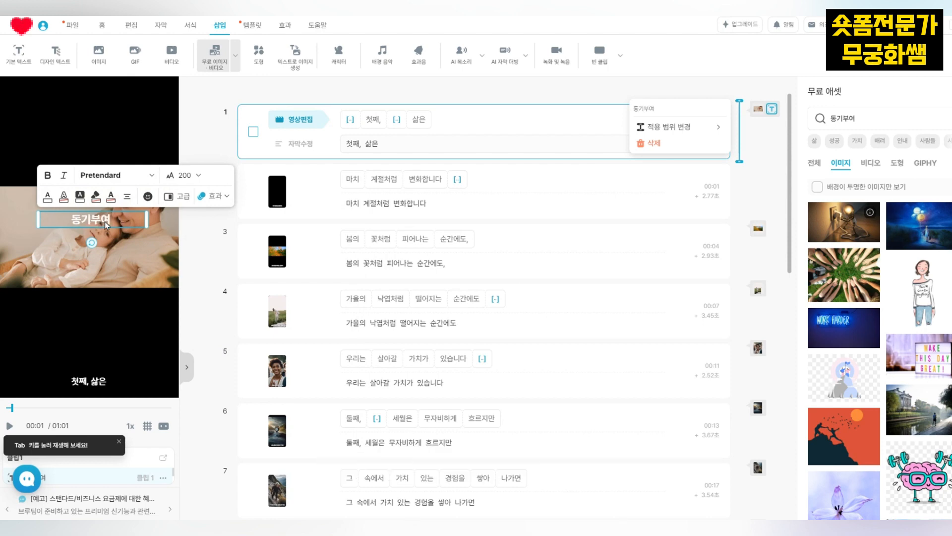
pyautogui.write(' 명언 5')
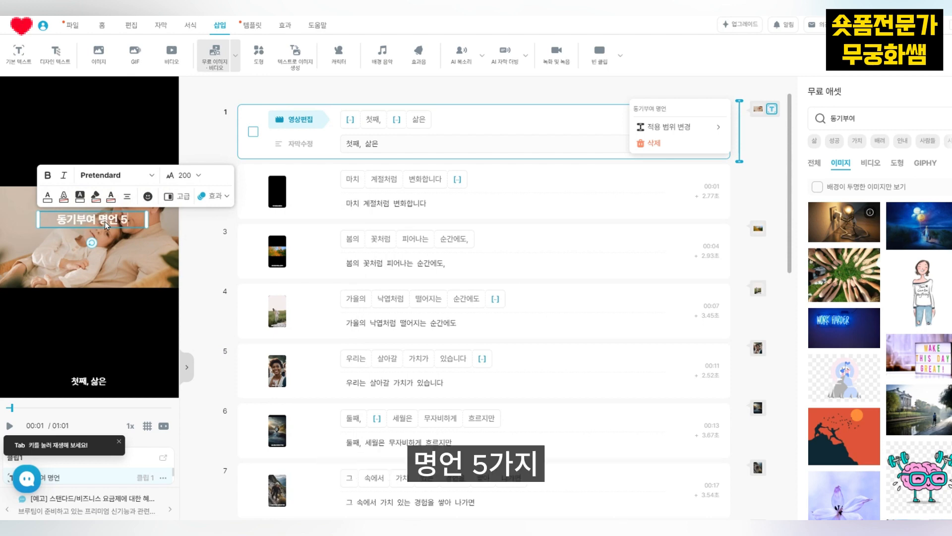
pyautogui.write('가ㅈㅣ')
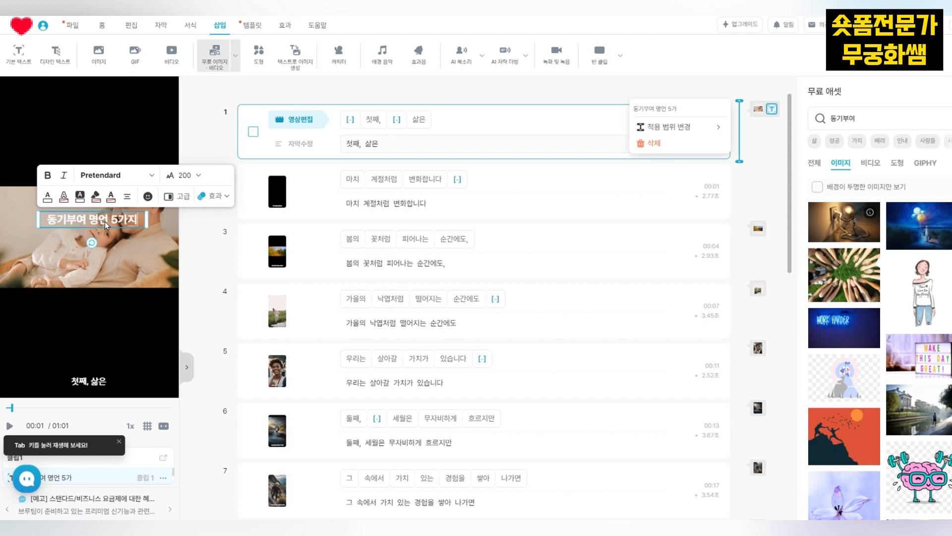
# Step: Set the title to 나눔스퀘어 네오 ExtraBold at size 250 and widen its box so it fits on one line
pyautogui.click(110, 179)
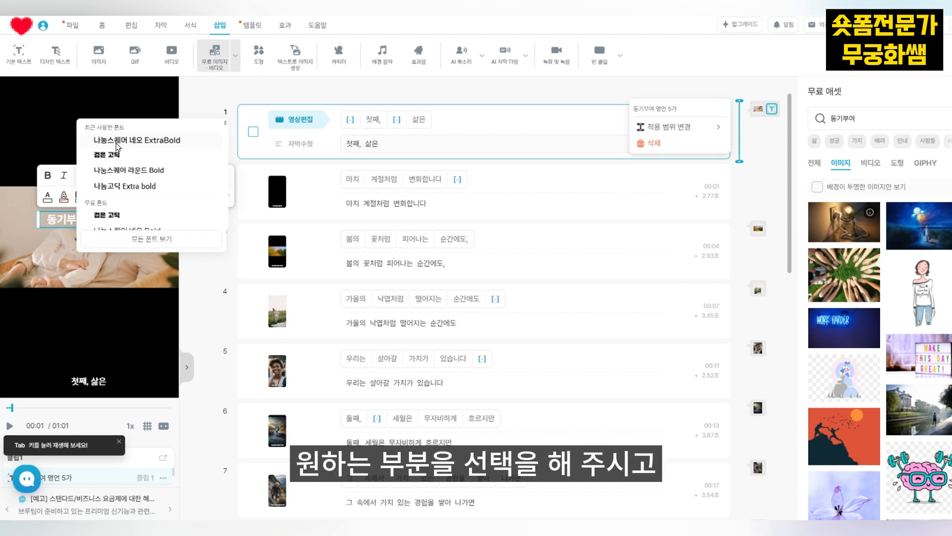
pyautogui.click(117, 141)
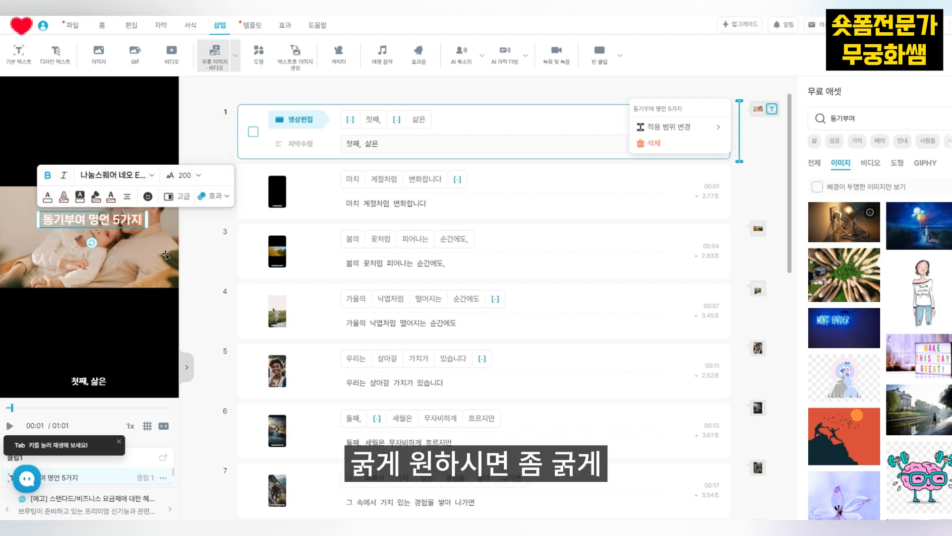
pyautogui.click(198, 177)
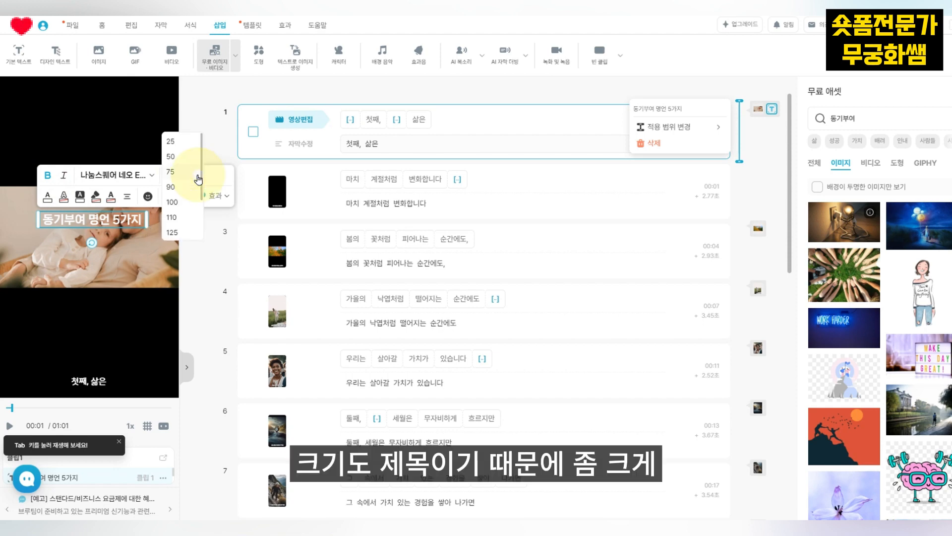
pyautogui.scroll(-3, 189, 219)
pyautogui.click(187, 221)
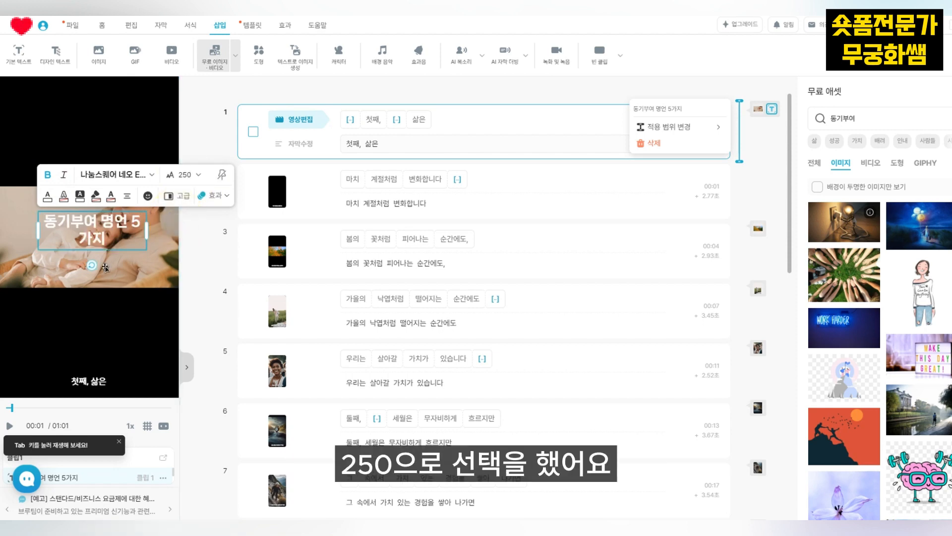
pyautogui.moveTo(145, 230); pyautogui.dragTo(171, 230)
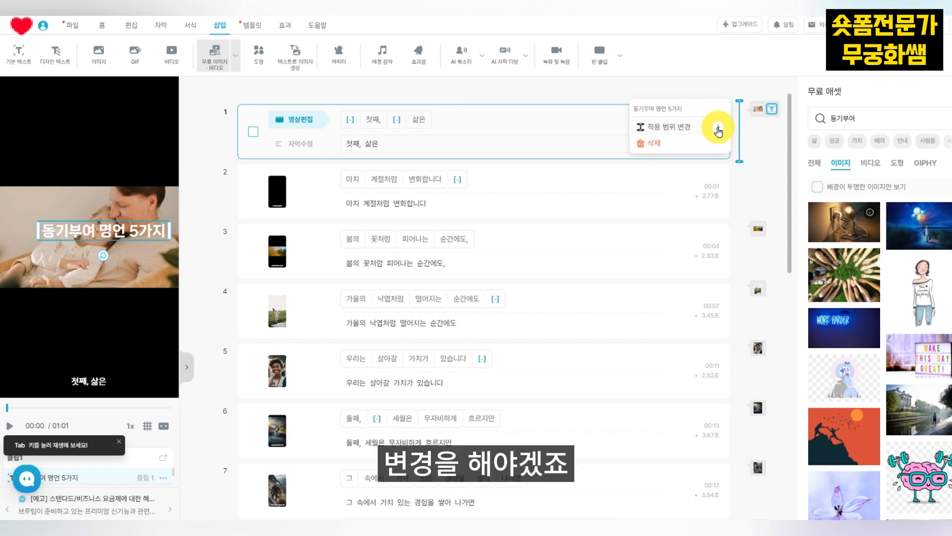
# Step: Extend the title's range from the current clip to the end and move it into the black area above the image
pyautogui.click(717, 129)
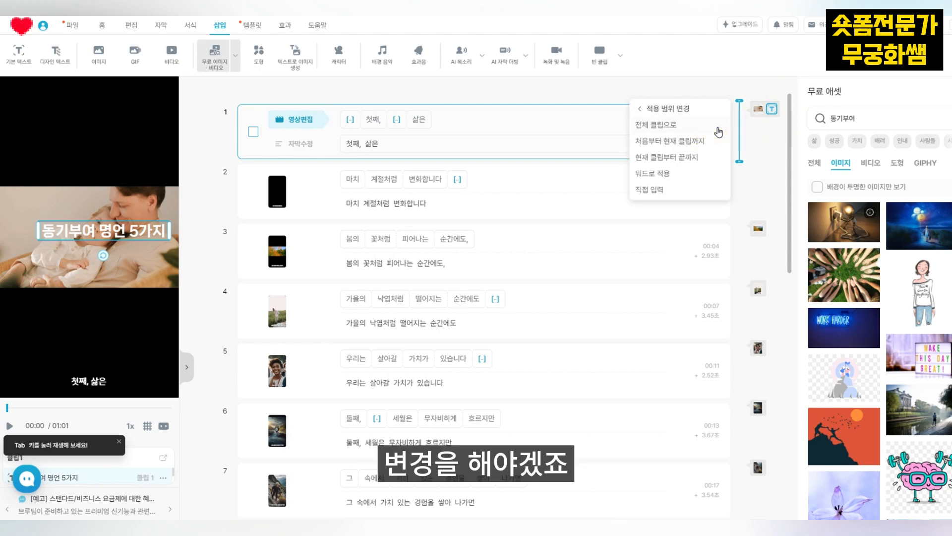
pyautogui.click(652, 157)
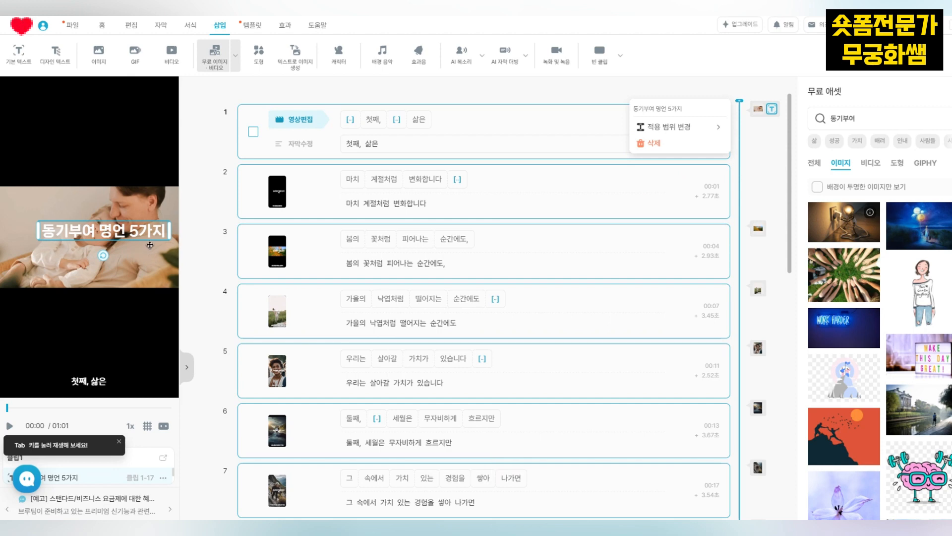
pyautogui.moveTo(105, 231); pyautogui.dragTo(86, 128)
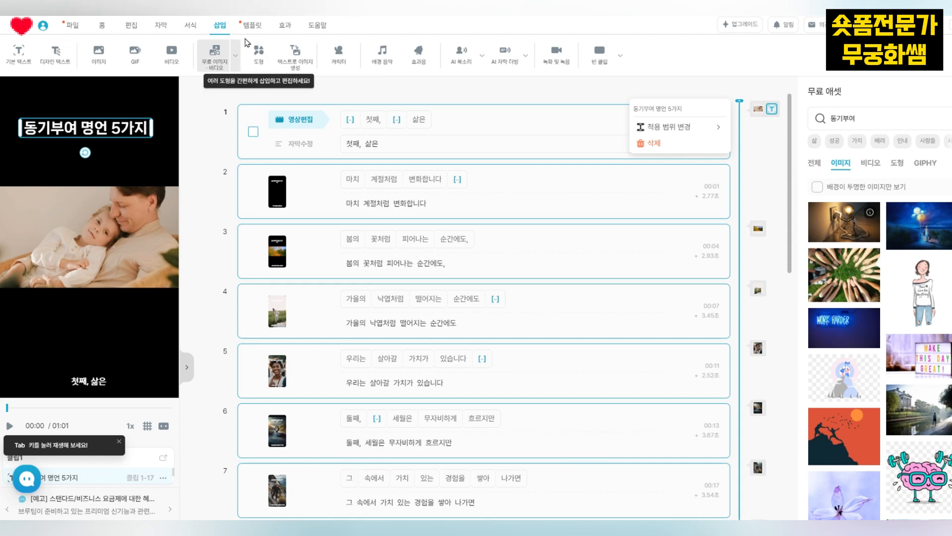
# Step: Select all 17 clips and apply the playback speed effect at 1.2
pyautogui.click(286, 27)
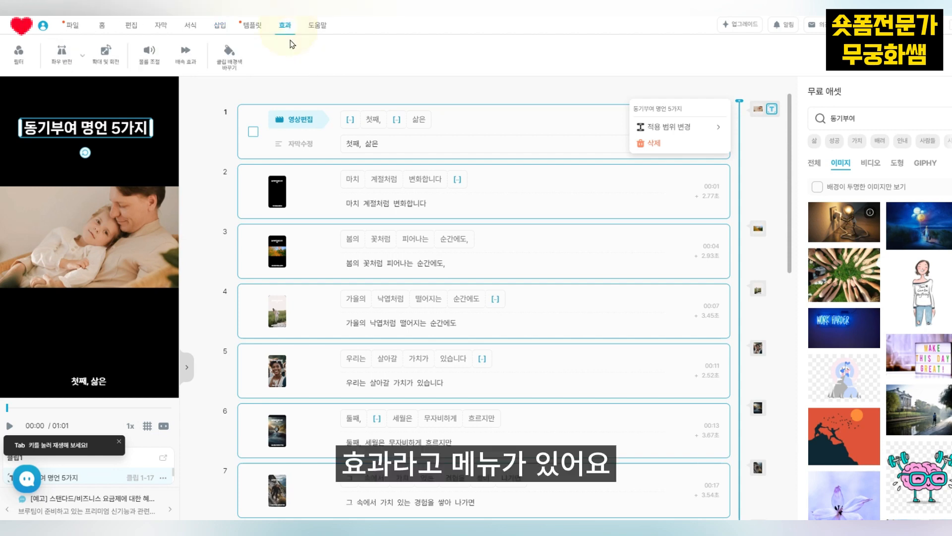
pyautogui.click(185, 54)
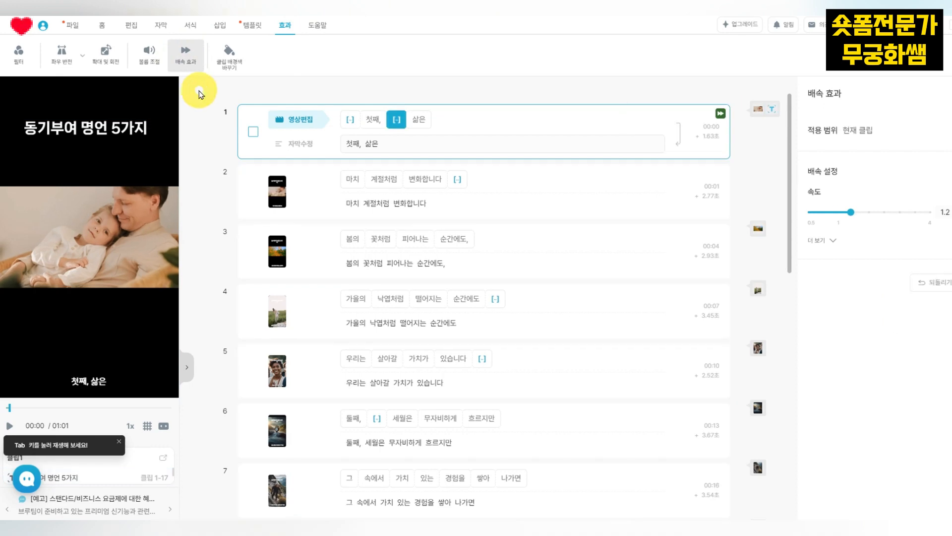
pyautogui.moveTo(199, 90); pyautogui.dragTo(742, 512)
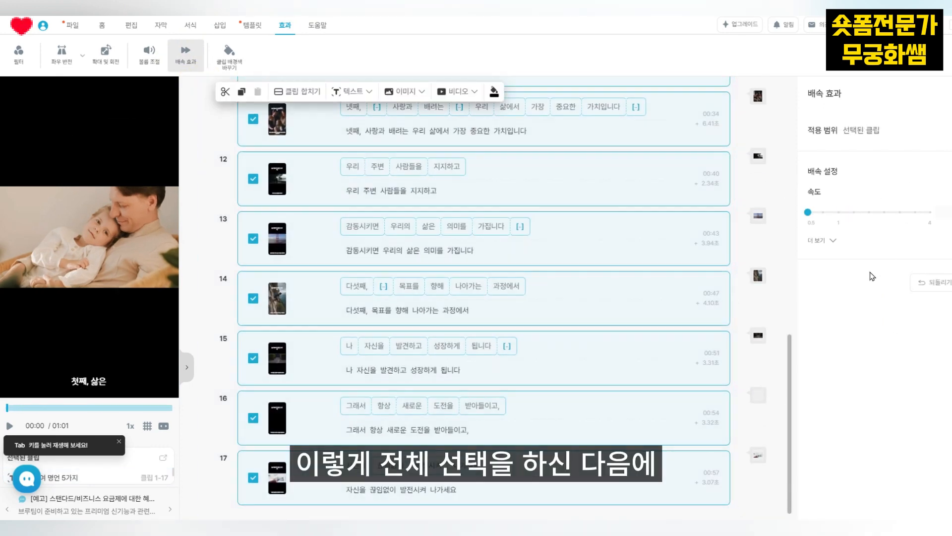
pyautogui.click(839, 213)
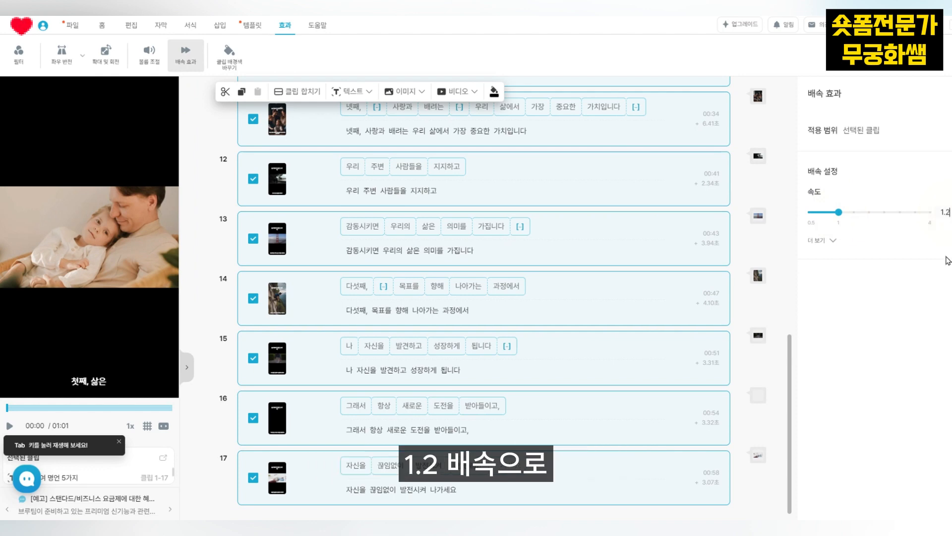
pyautogui.press('Return')
pyautogui.click(873, 342)
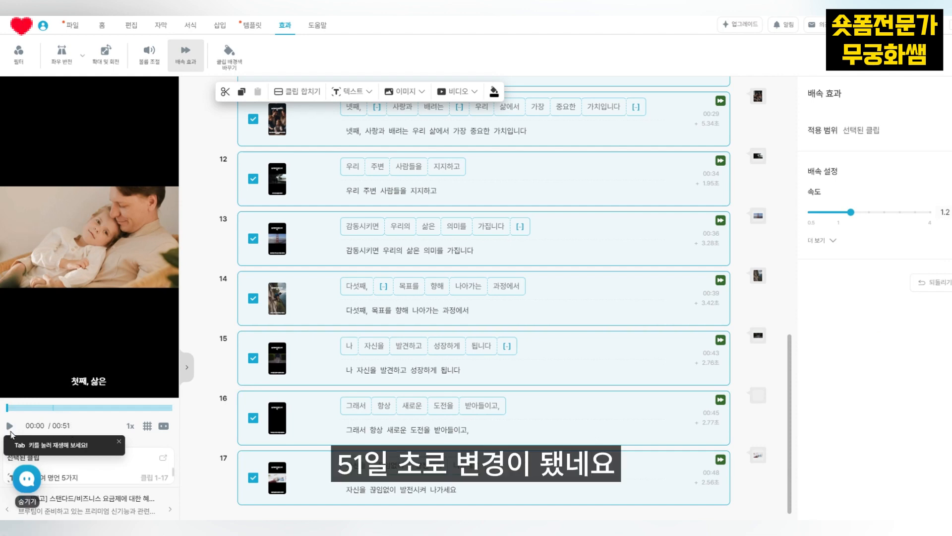
# Step: Preview the sped-up opening clips from the start of the video
pyautogui.click(9, 426)
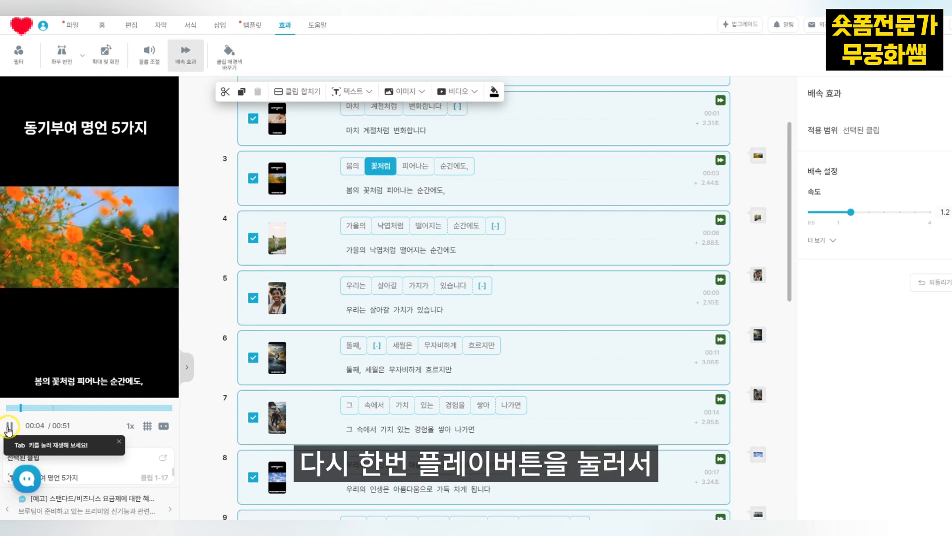
pyautogui.click(9, 427)
pyautogui.scroll(1, 519, 374)
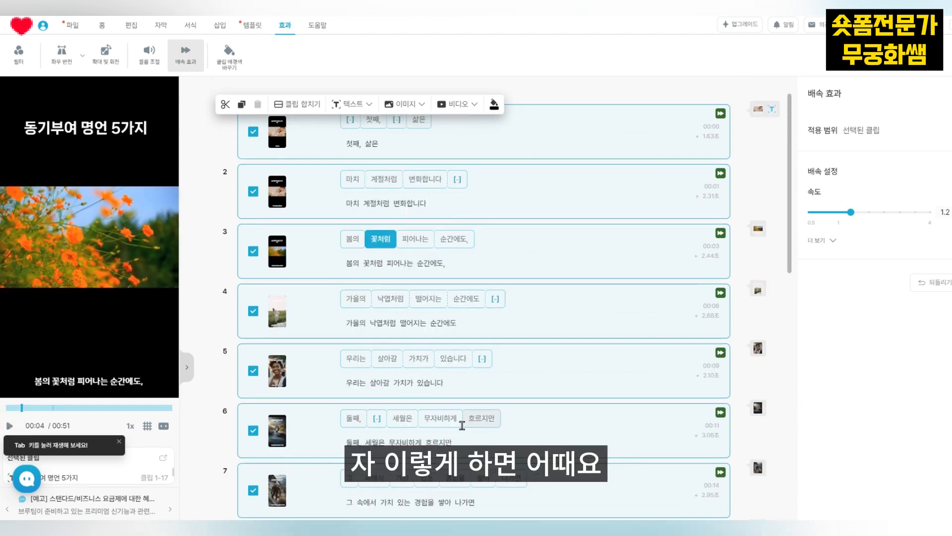
# Step: Give the title text a black background at clip 4 and check it in playback
pyautogui.click(203, 332)
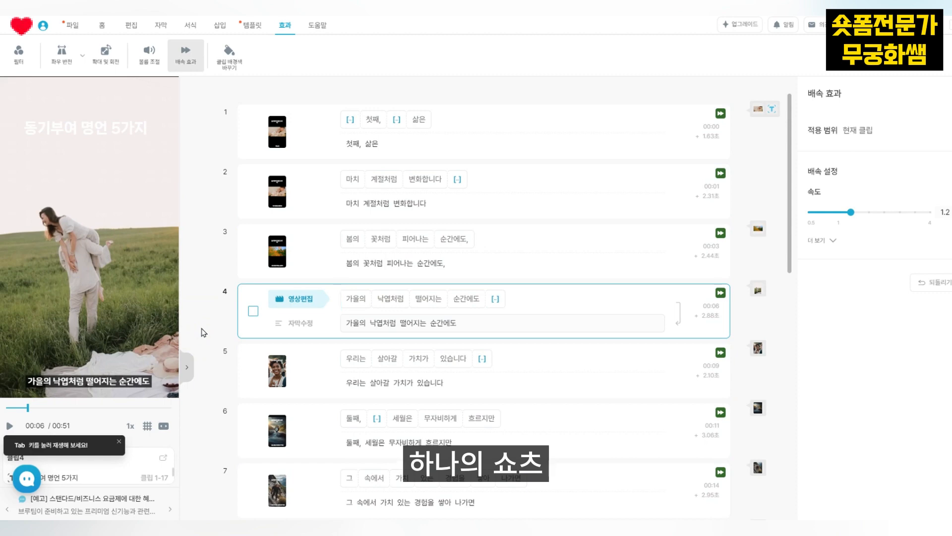
pyautogui.click(77, 131)
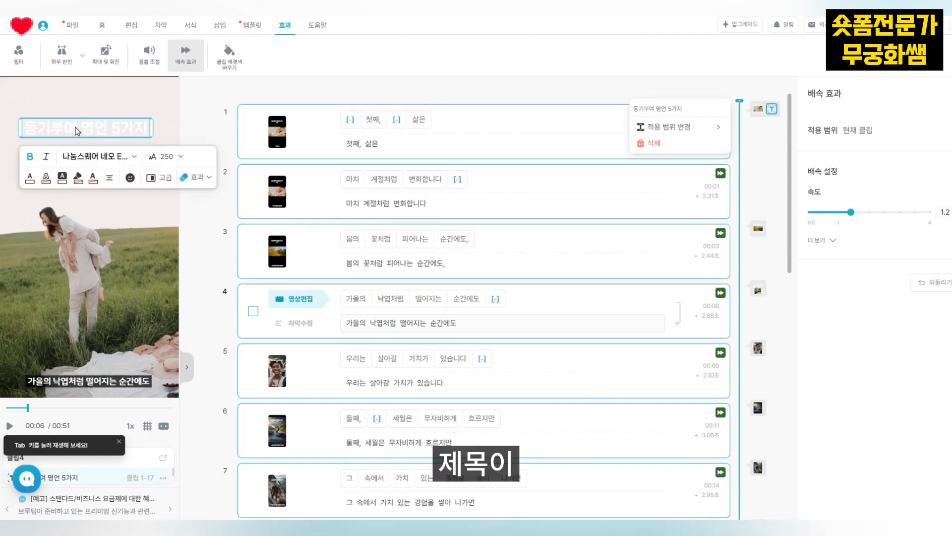
pyautogui.click(78, 178)
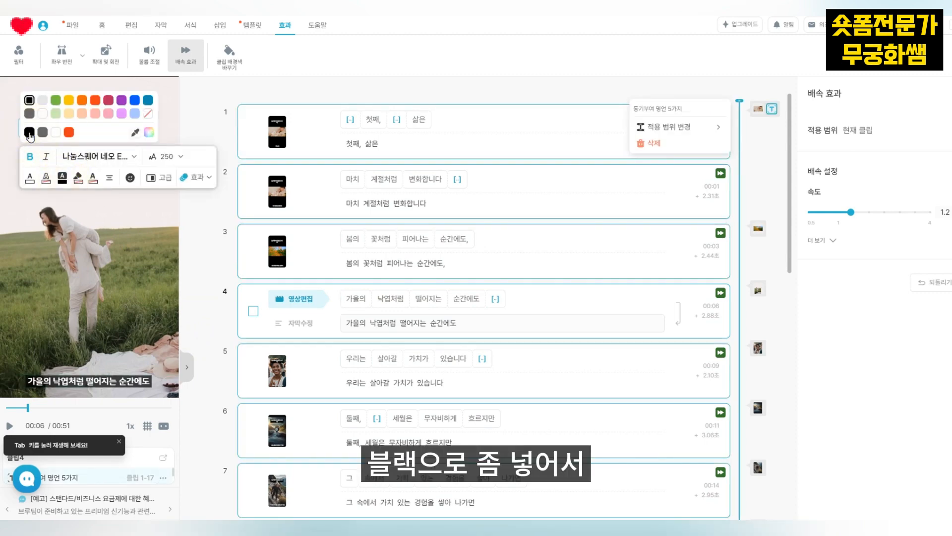
pyautogui.click(29, 132)
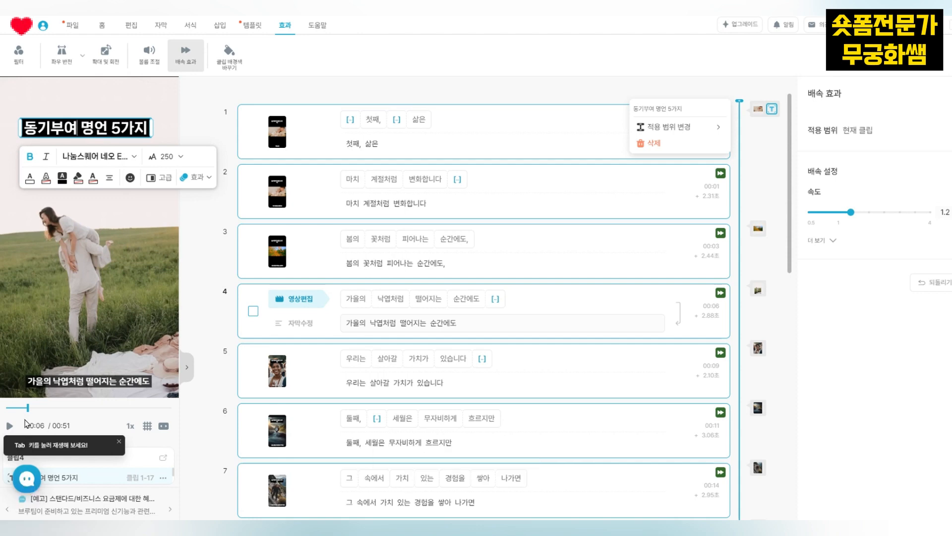
pyautogui.click(10, 425)
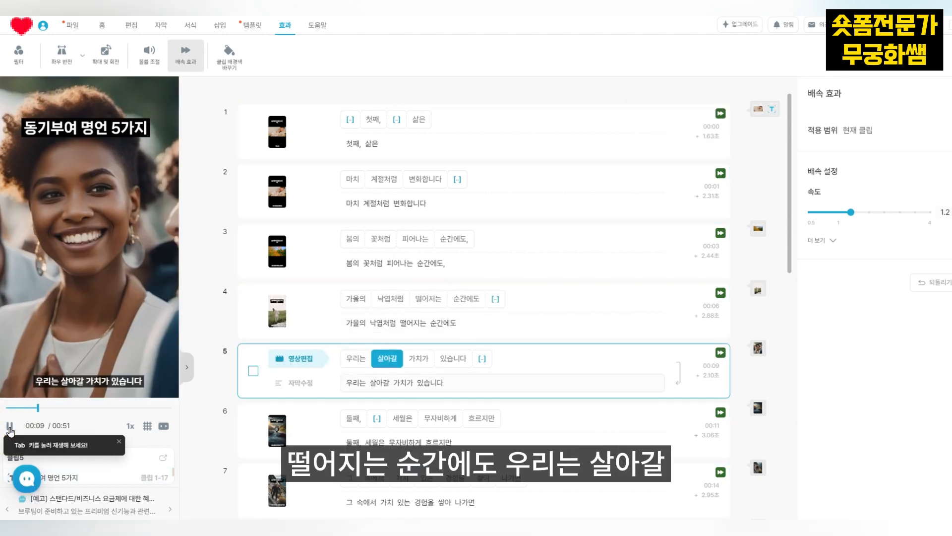
pyautogui.click(9, 427)
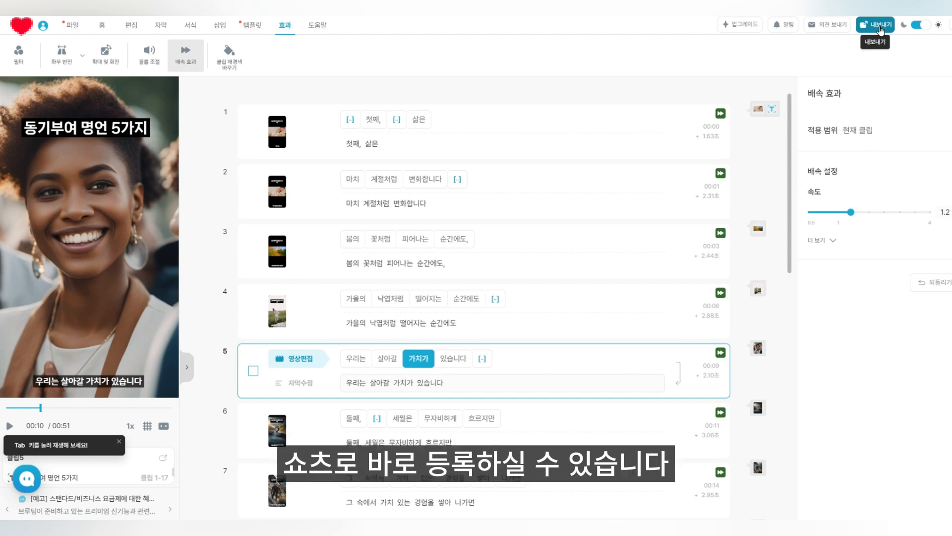
# Step: Export all clips as an mp4 at 1080 x 1920 in recommended high quality, saved as 동기부여 5가지_exported (1).mp4
pyautogui.click(880, 31)
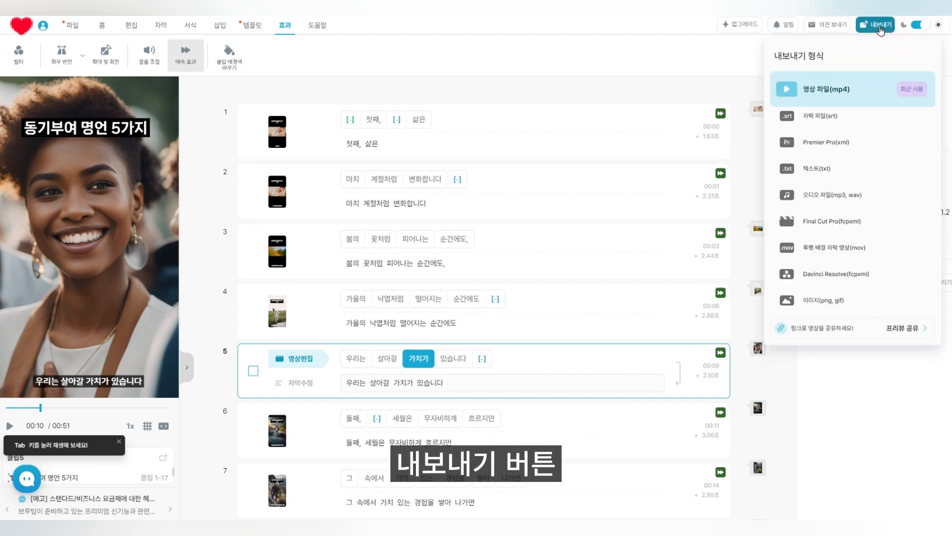
pyautogui.click(824, 101)
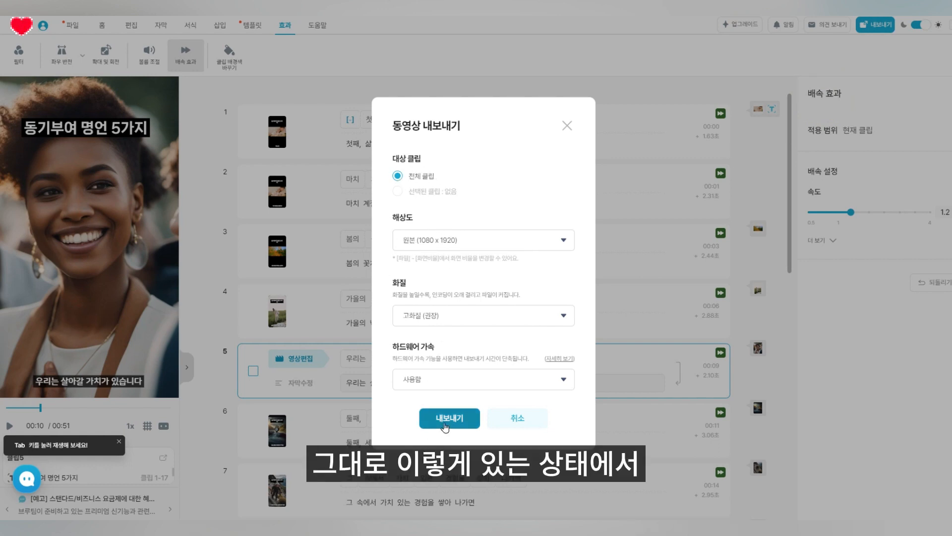
pyautogui.click(448, 419)
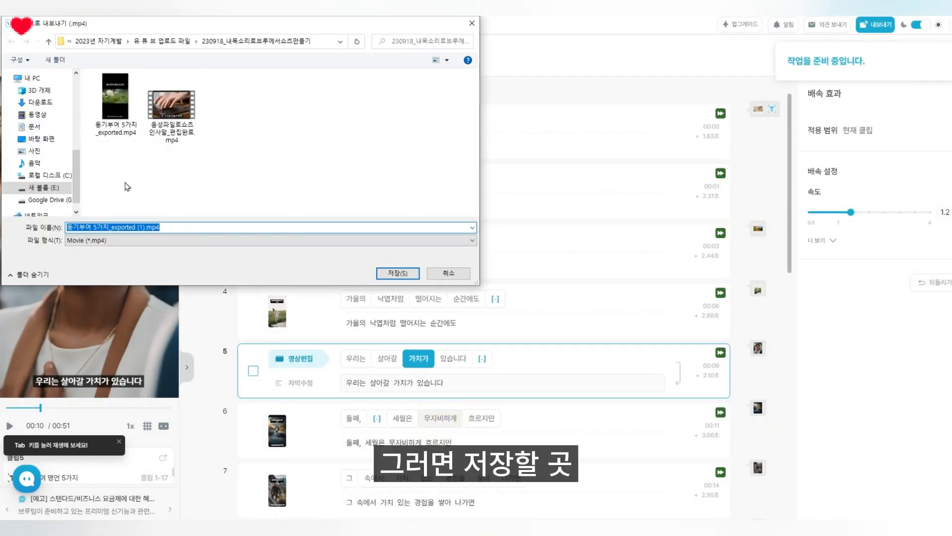
pyautogui.click(398, 273)
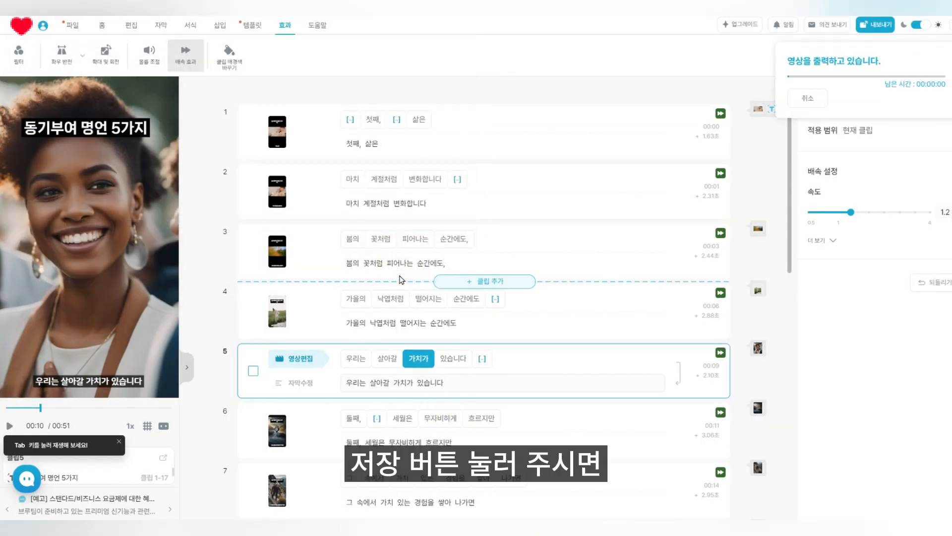